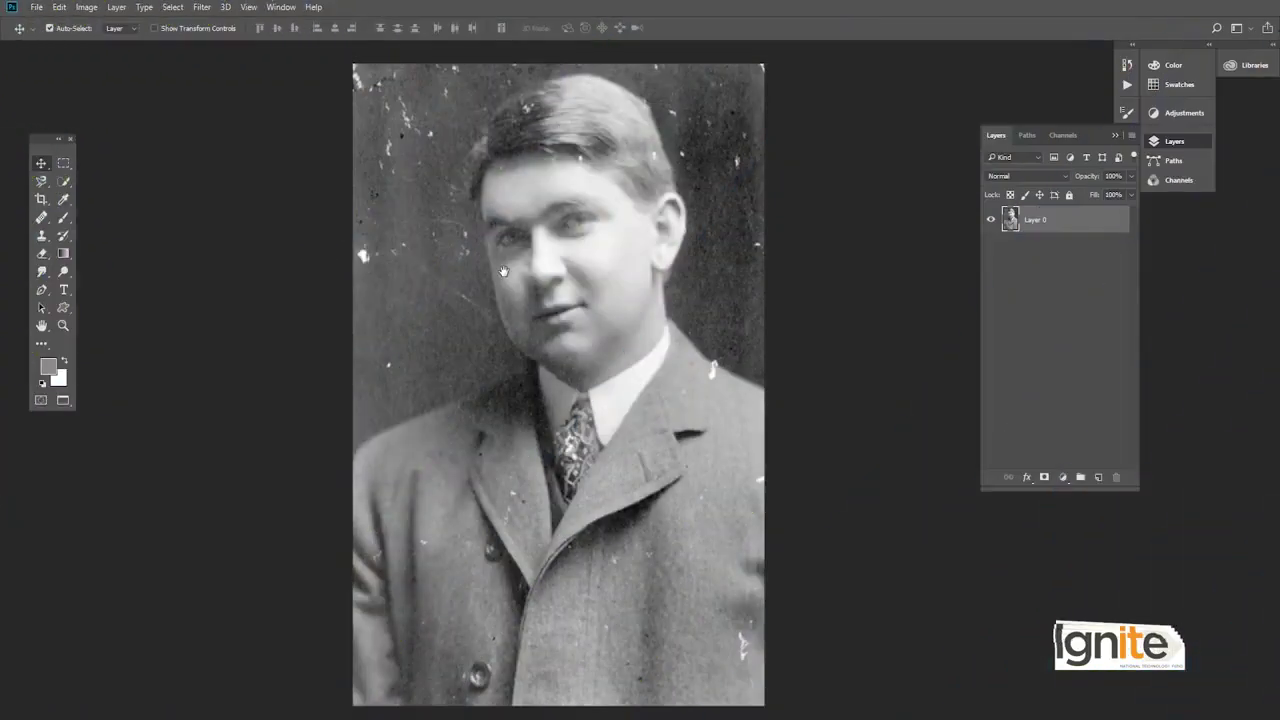
Open the healing and repair tool flyout from the Spot Healing Brush slot
{"action": "left_click_drag", "start_coordinate": [503, 271], "coordinate": [505, 261]}
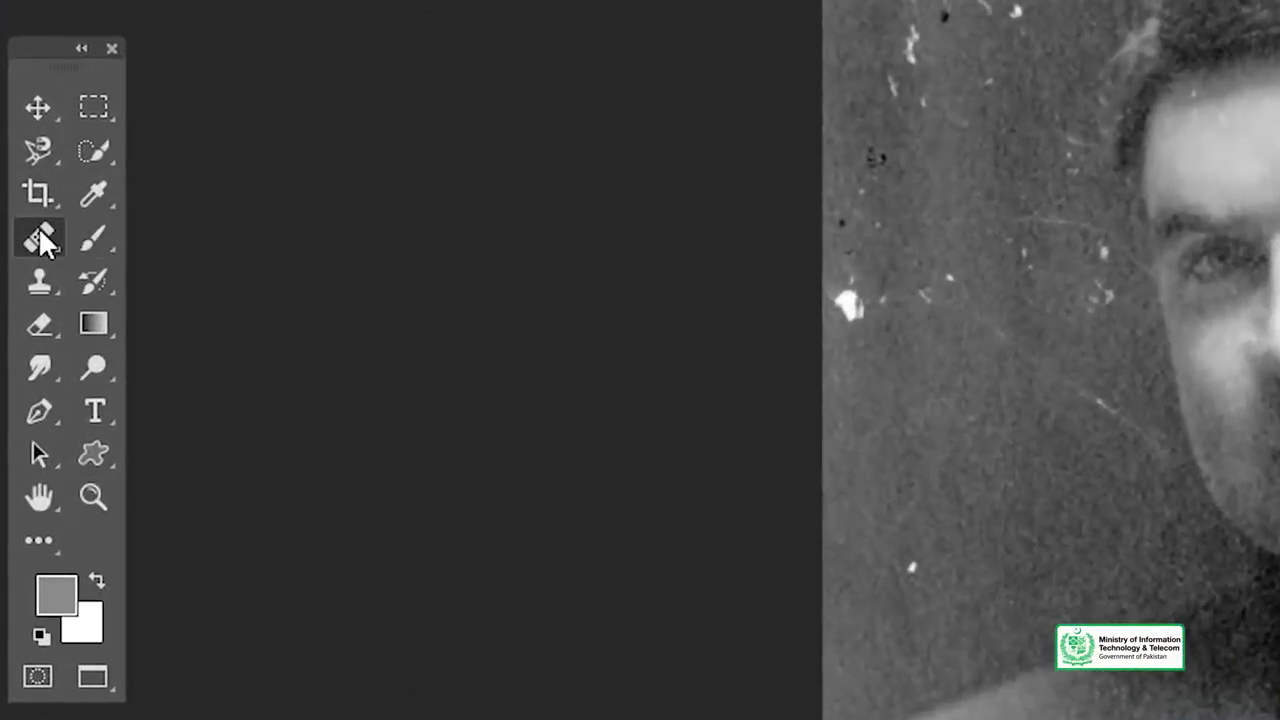
{"action": "right_click", "coordinate": [42, 244]}
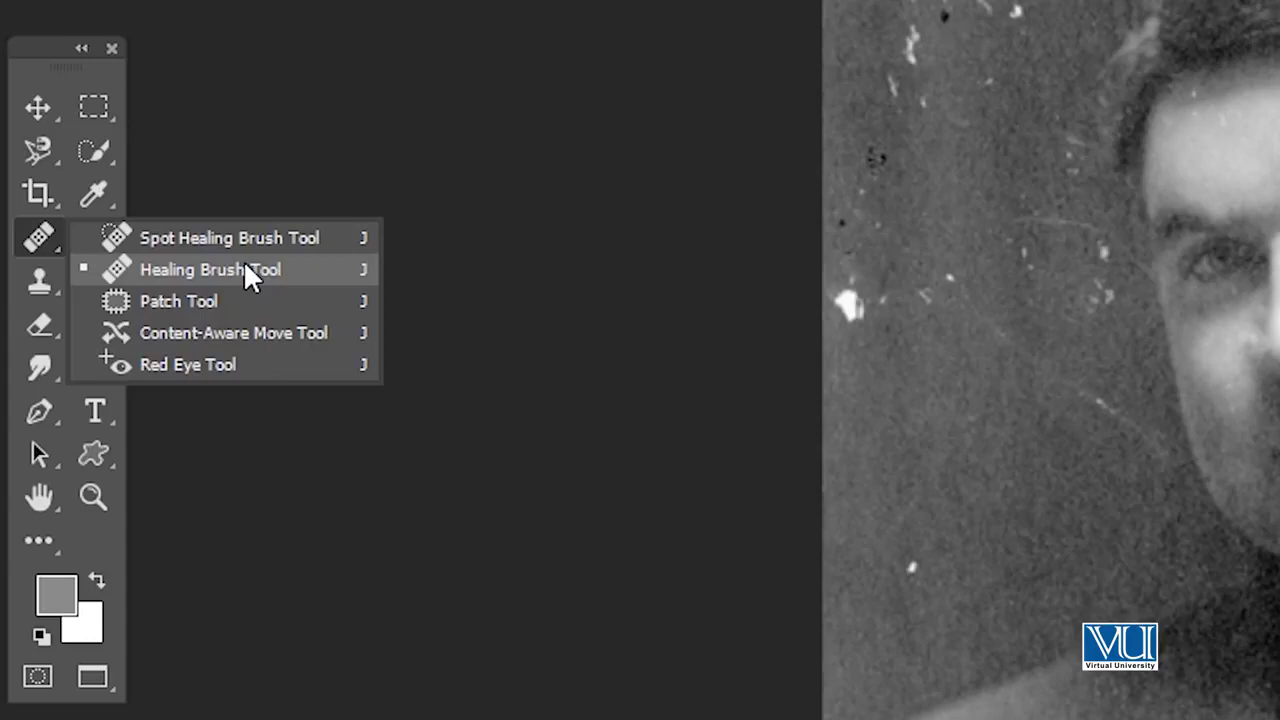
Choose the Healing Brush and set size 95 px, hardness 100%, spacing 38%
{"action": "left_click", "coordinate": [245, 267]}
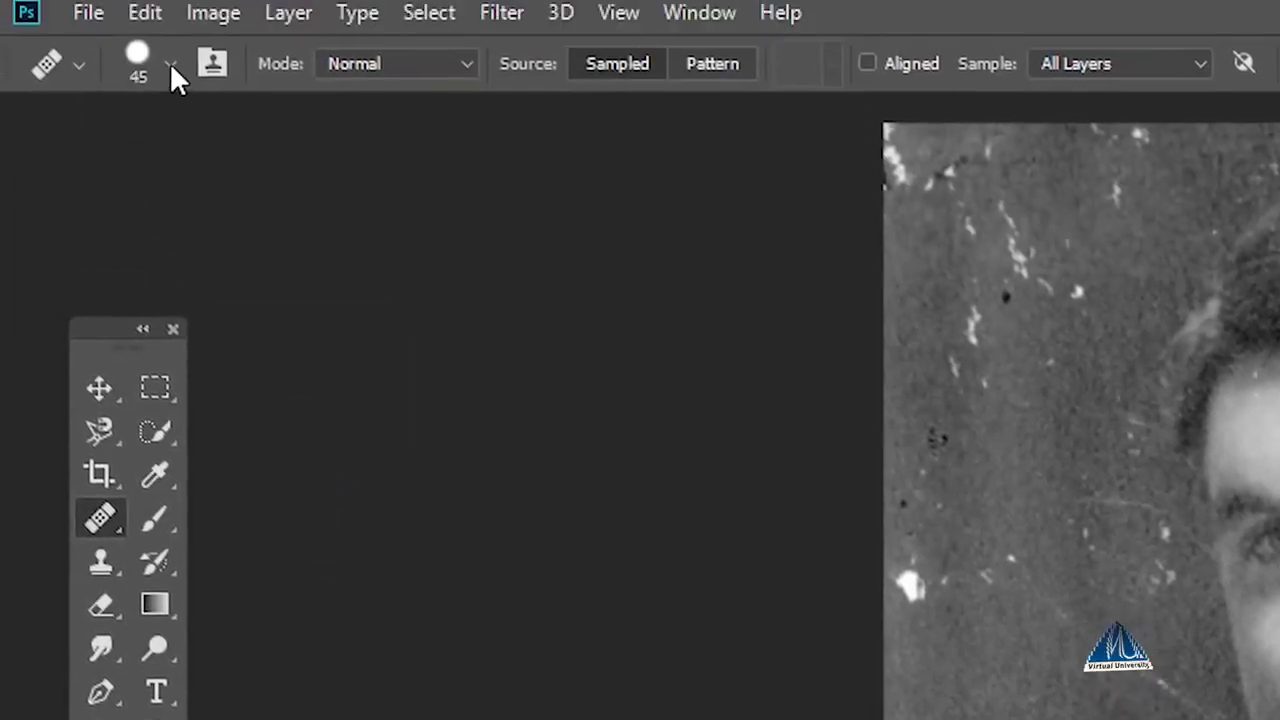
{"action": "left_click", "coordinate": [170, 64]}
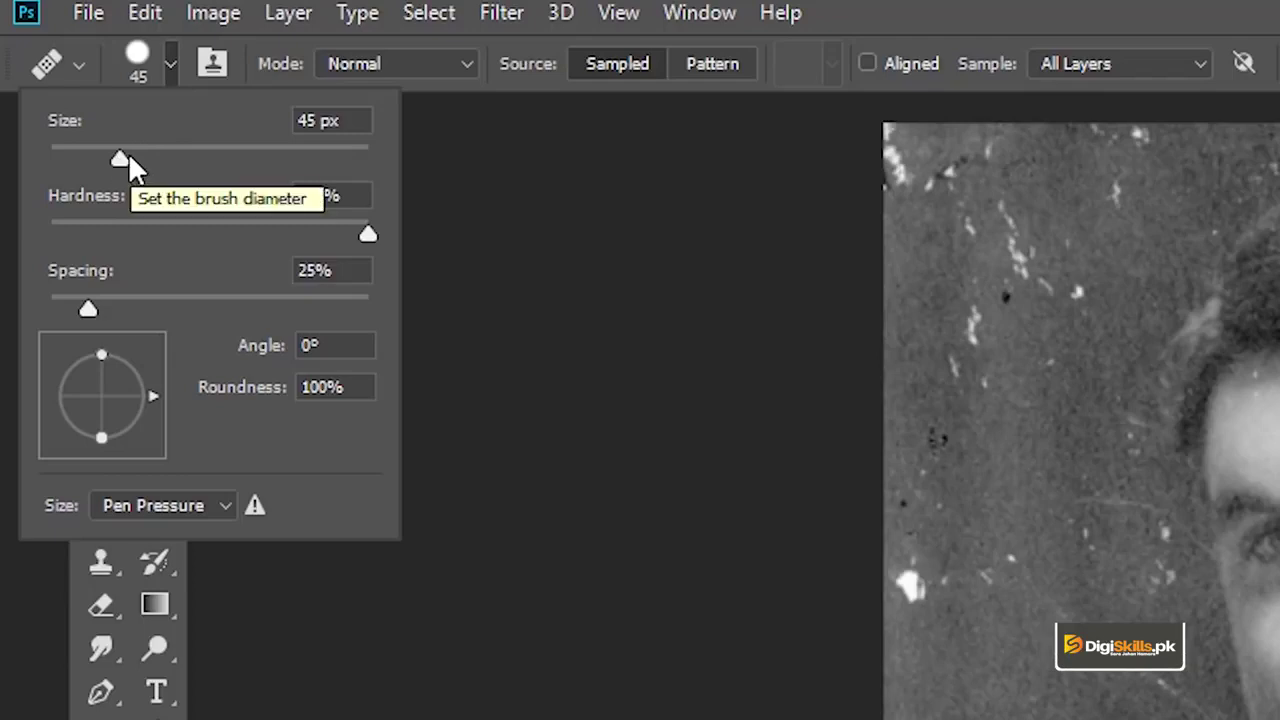
{"action": "mouse_move", "coordinate": [121, 157]}
{"action": "left_mouse_down"}
{"action": "mouse_move", "coordinate": [255, 160]}
{"action": "mouse_move", "coordinate": [200, 160]}
{"action": "left_mouse_up"}
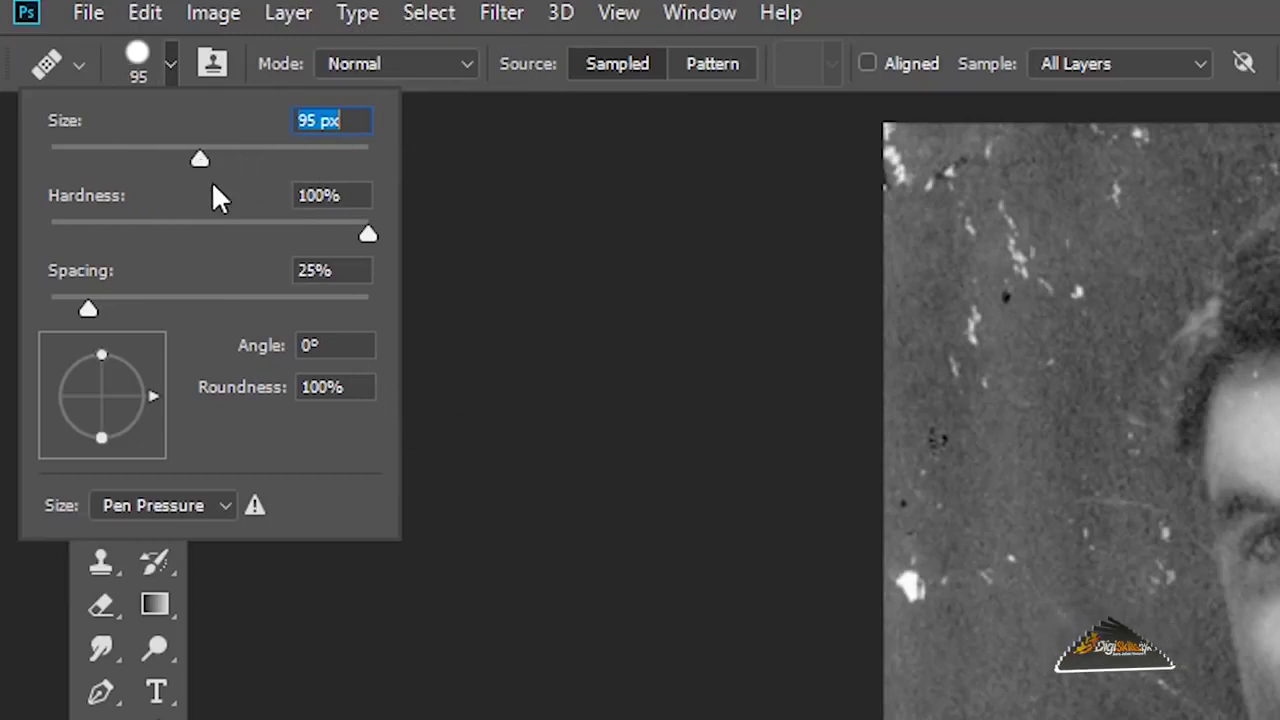
{"action": "mouse_move", "coordinate": [368, 233]}
{"action": "left_mouse_down"}
{"action": "mouse_move", "coordinate": [203, 235]}
{"action": "mouse_move", "coordinate": [251, 237]}
{"action": "left_mouse_up"}
{"action": "left_click_drag", "start_coordinate": [373, 232], "coordinate": [382, 234]}
{"action": "mouse_move", "coordinate": [85, 303]}
{"action": "left_mouse_down"}
{"action": "mouse_move", "coordinate": [151, 306]}
{"action": "mouse_move", "coordinate": [108, 318]}
{"action": "left_mouse_up"}
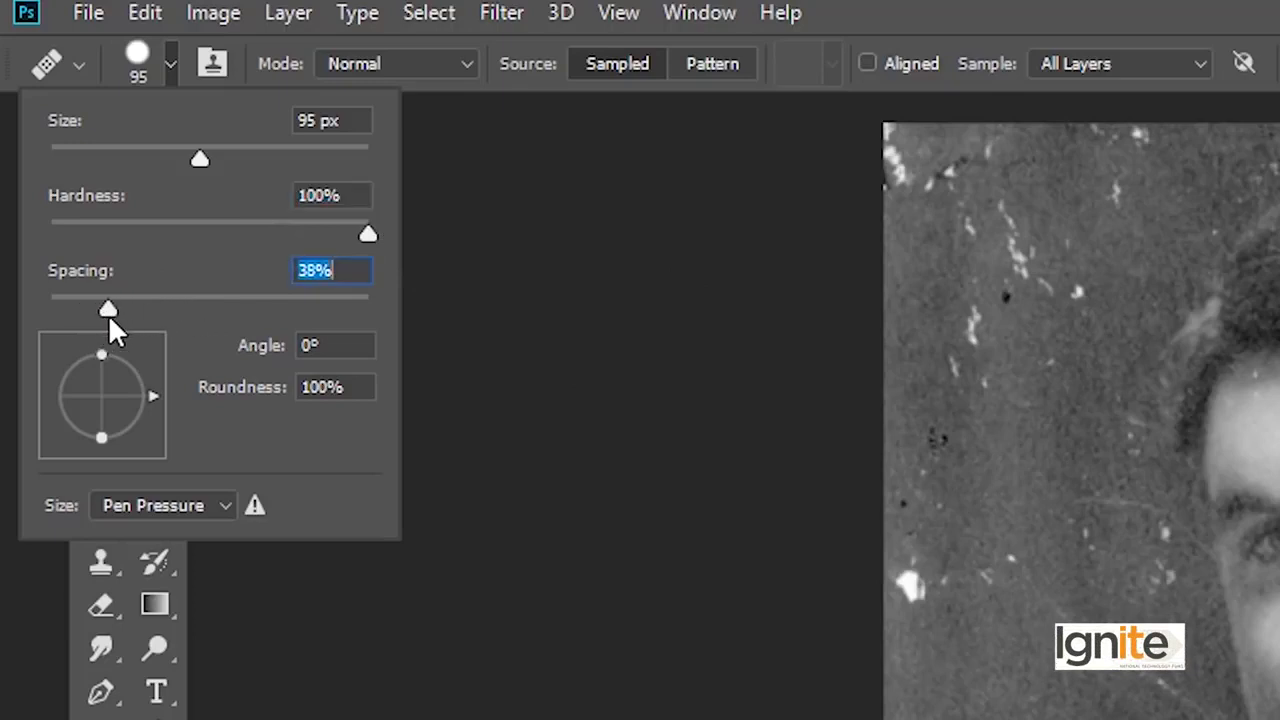
Keep the Healing Brush mode at Normal and sampling from All Layers
{"action": "left_click", "coordinate": [423, 67]}
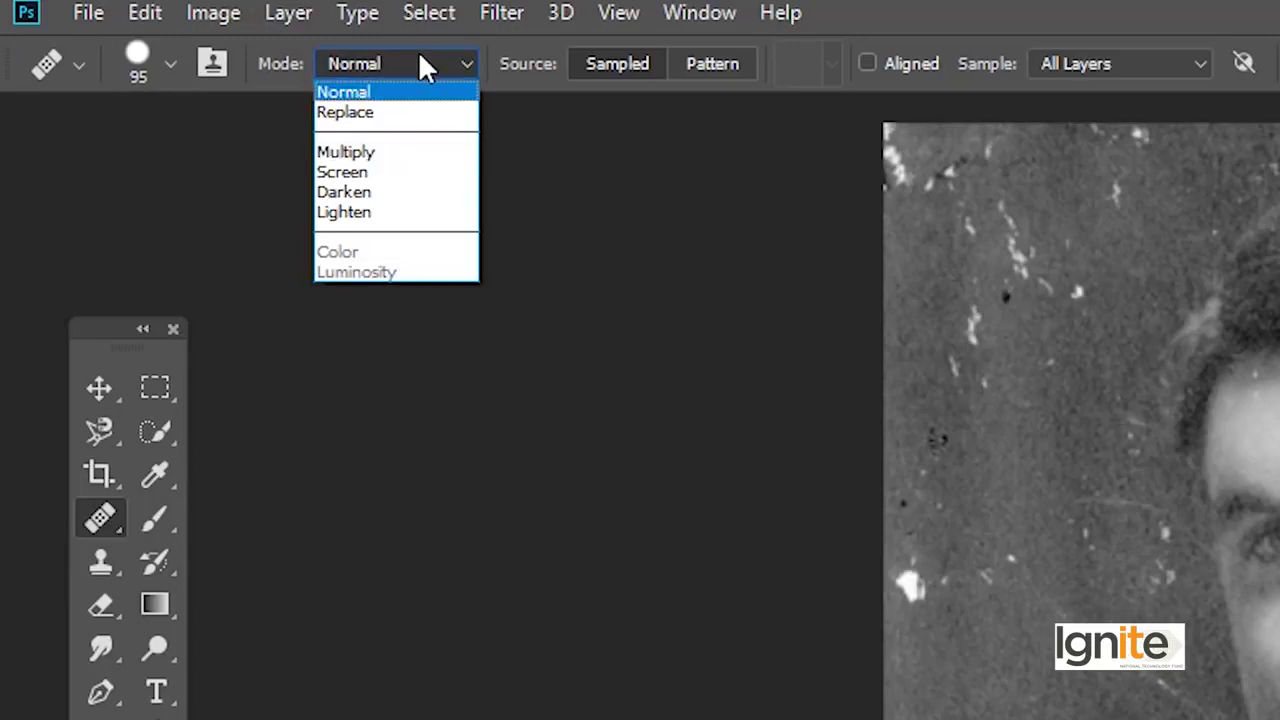
{"action": "left_click", "coordinate": [421, 60]}
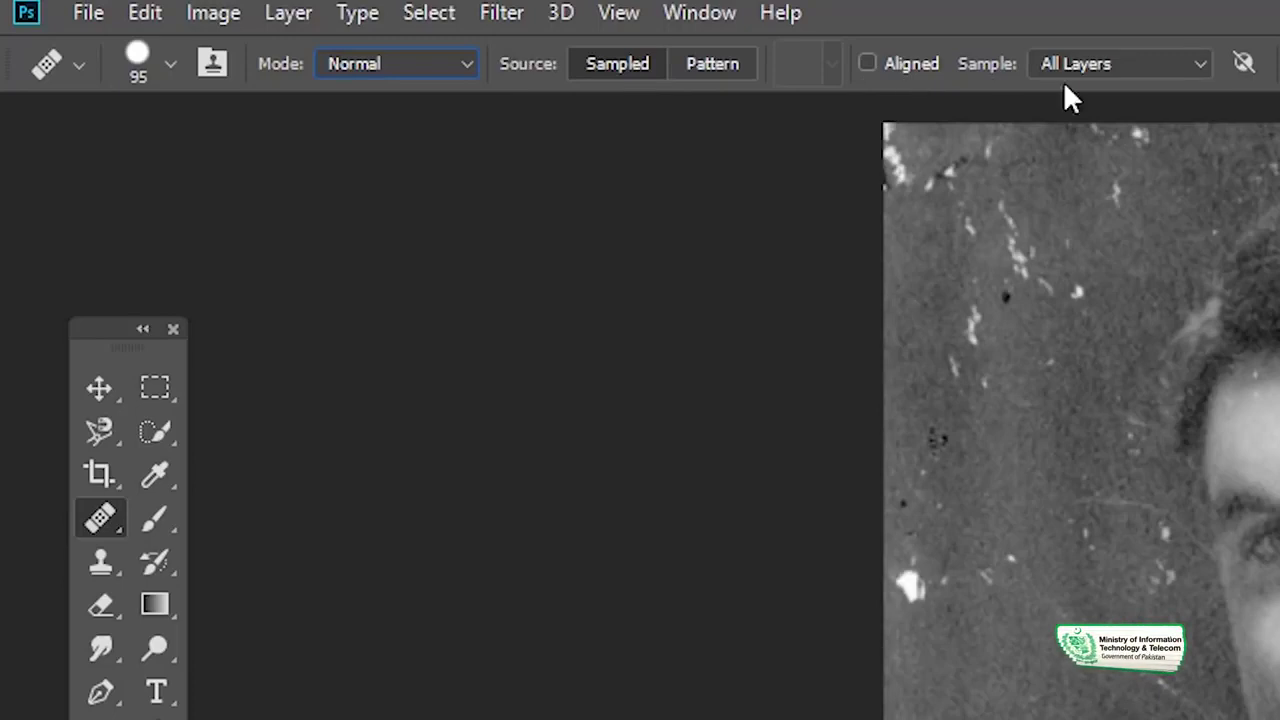
{"action": "left_click", "coordinate": [1160, 66]}
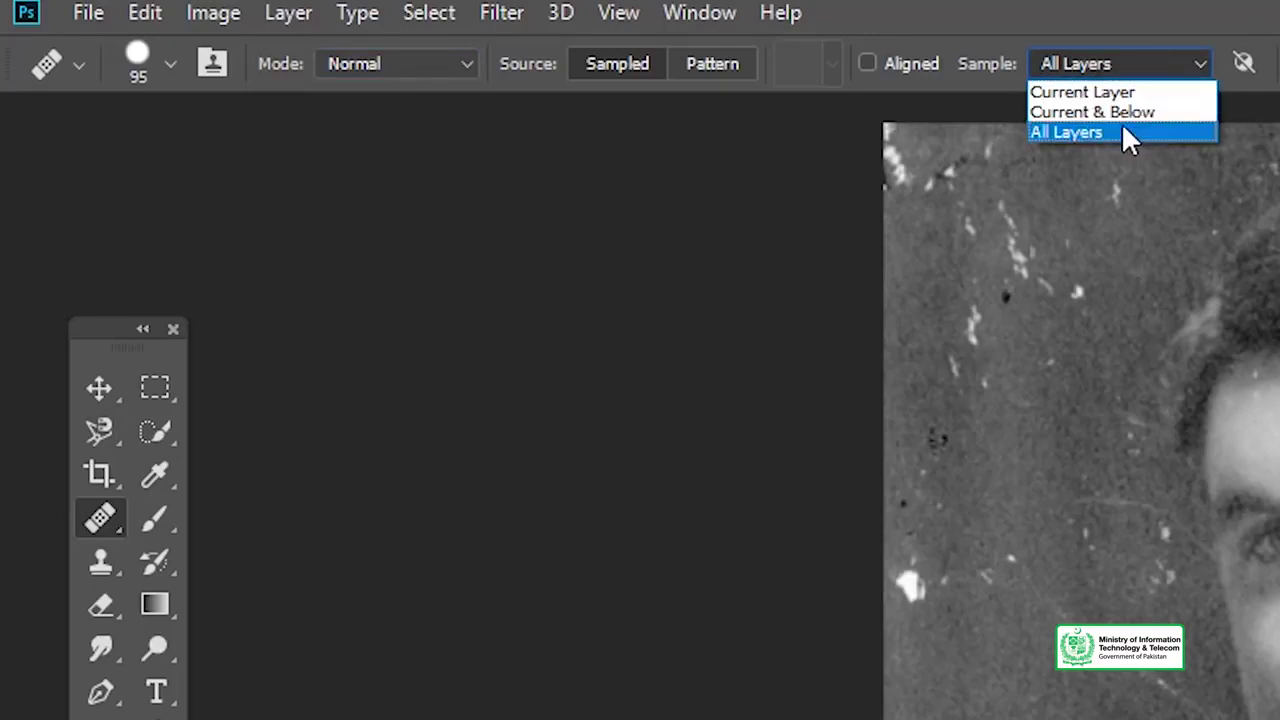
{"action": "left_click", "coordinate": [1117, 57]}
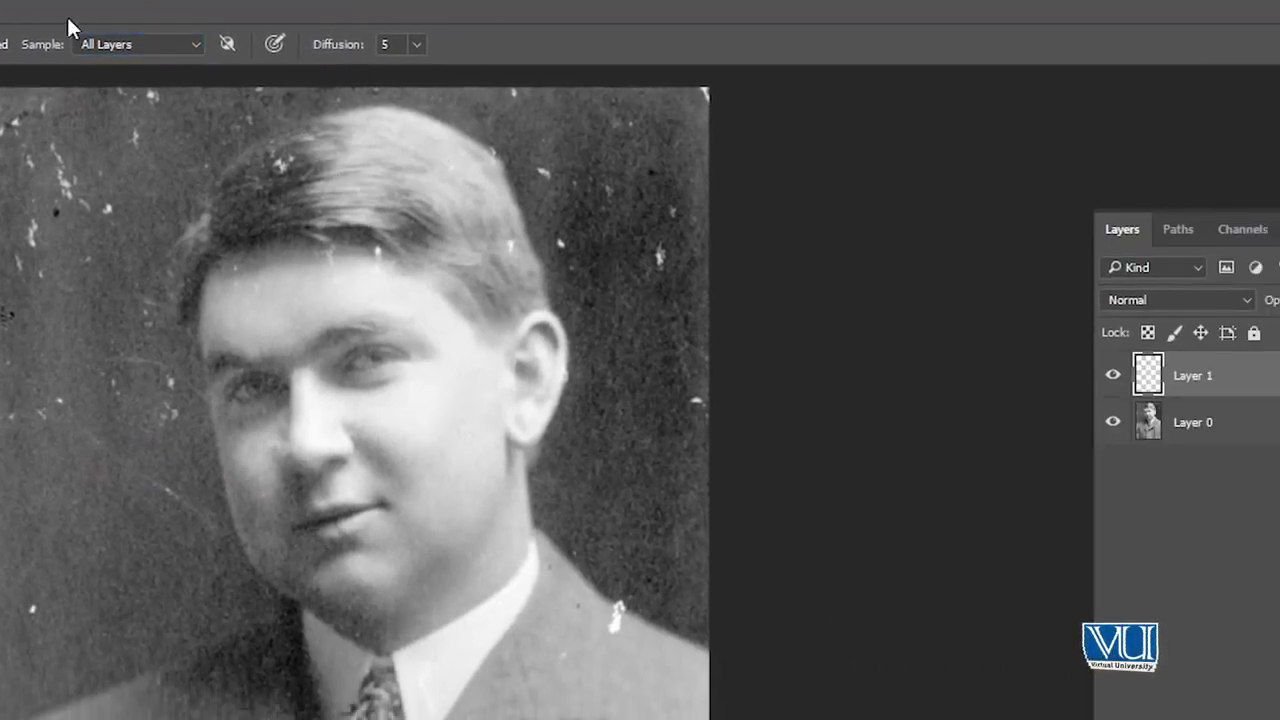
{"action": "left_click", "coordinate": [128, 50]}
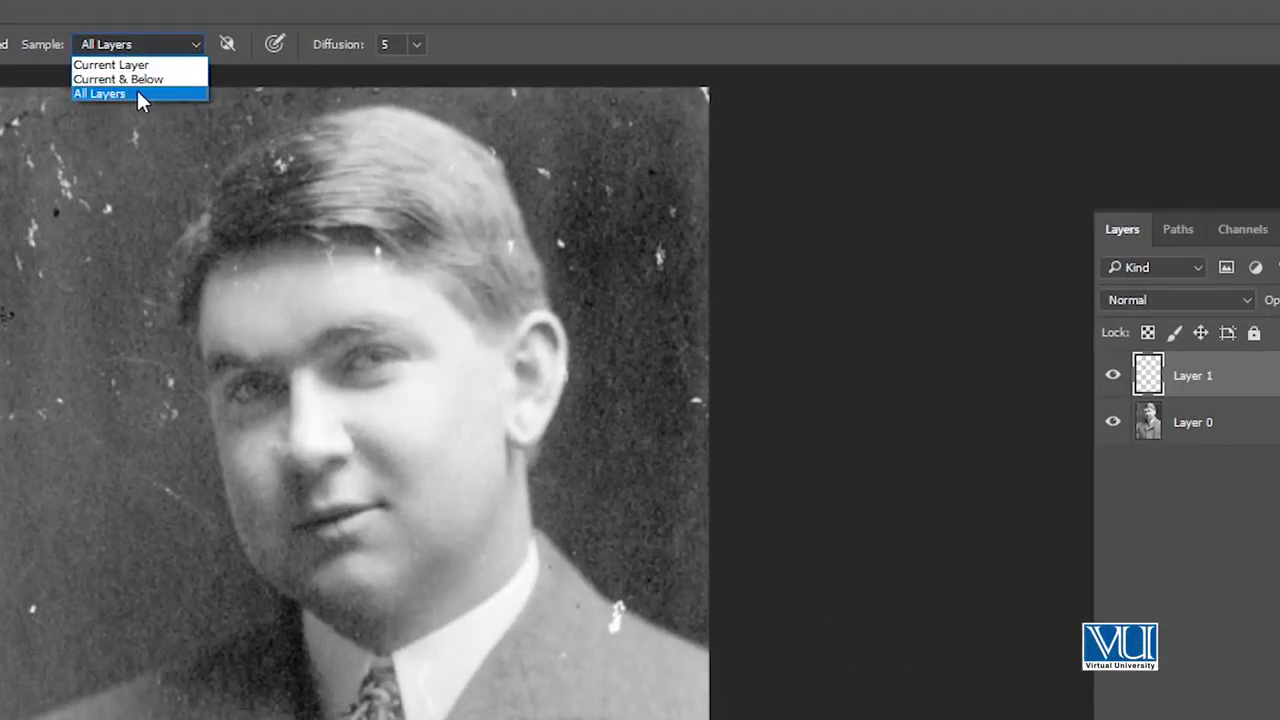
{"action": "left_click", "coordinate": [137, 91]}
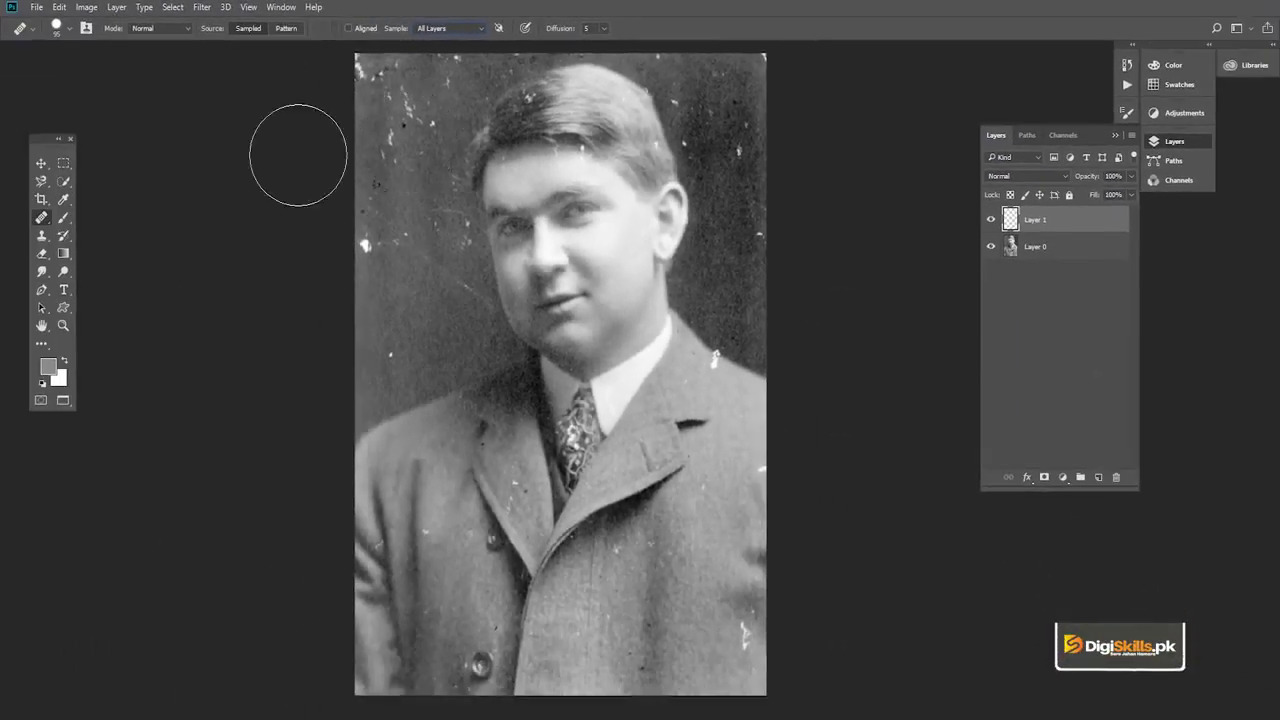
{"action": "left_click", "coordinate": [297, 155]}
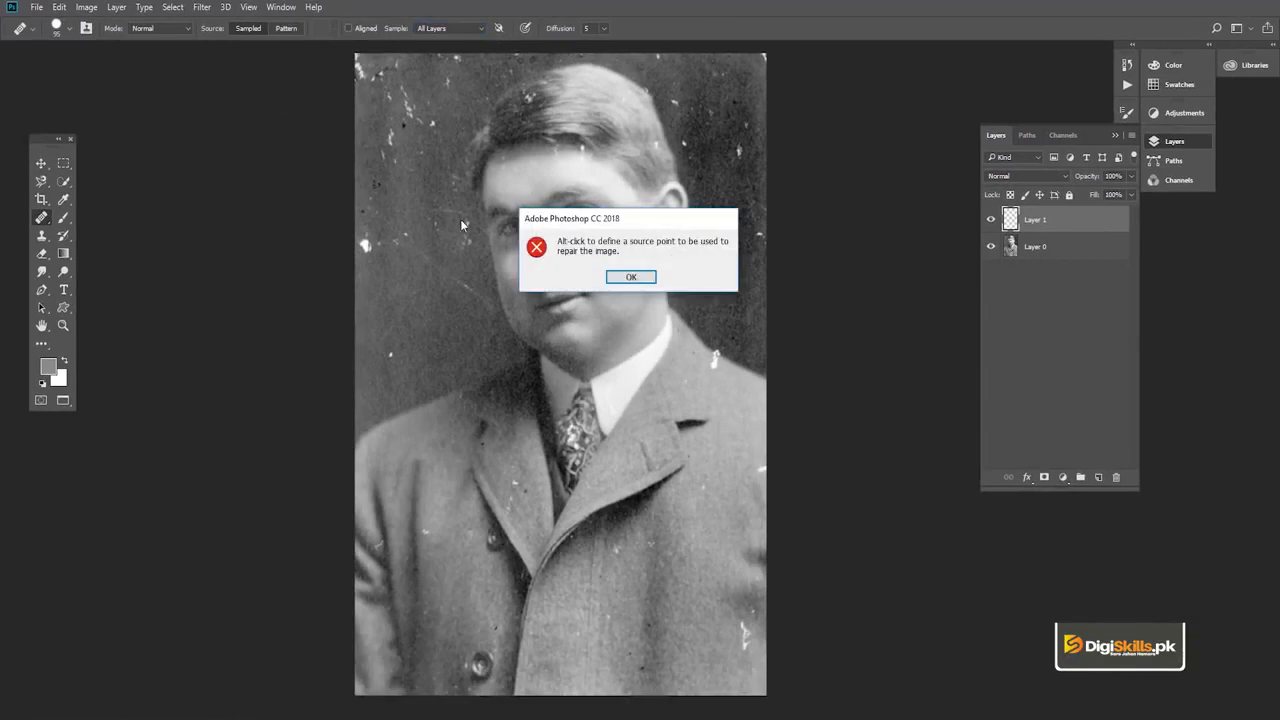
{"action": "left_click", "coordinate": [631, 277]}
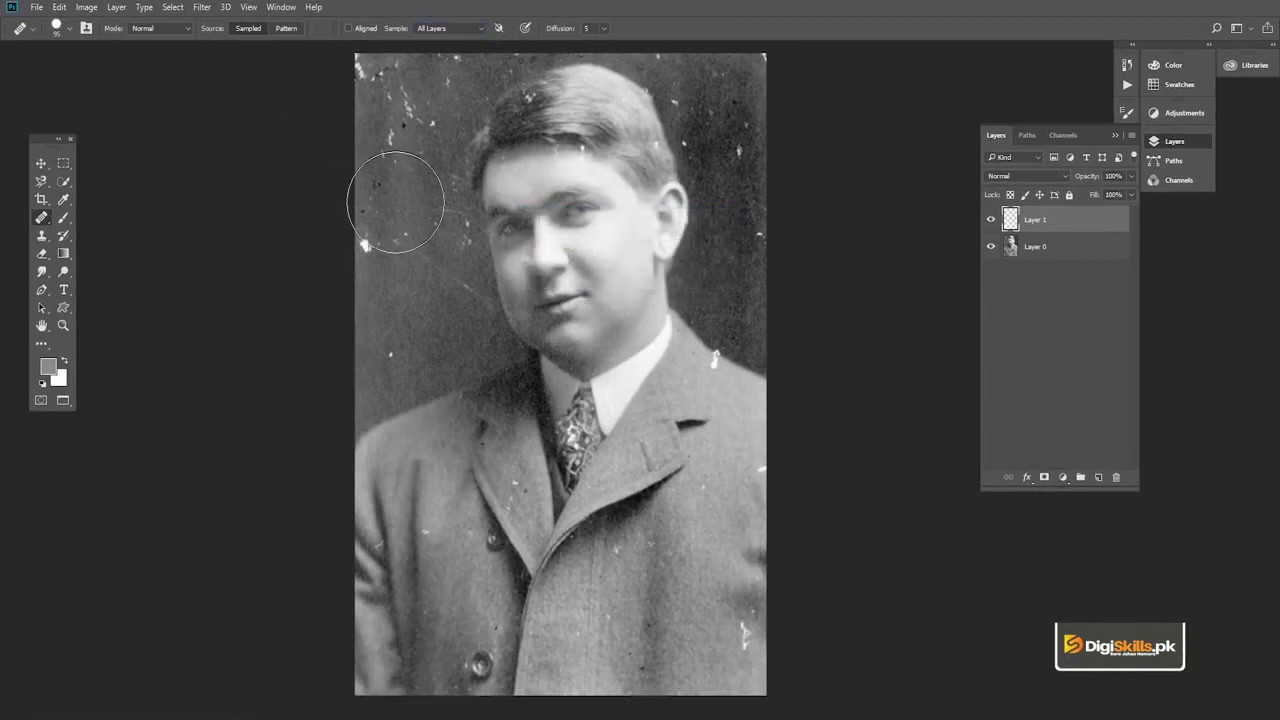
Zoom in and frame the view on the head and dusty background
{"action": "key", "text": "z"}
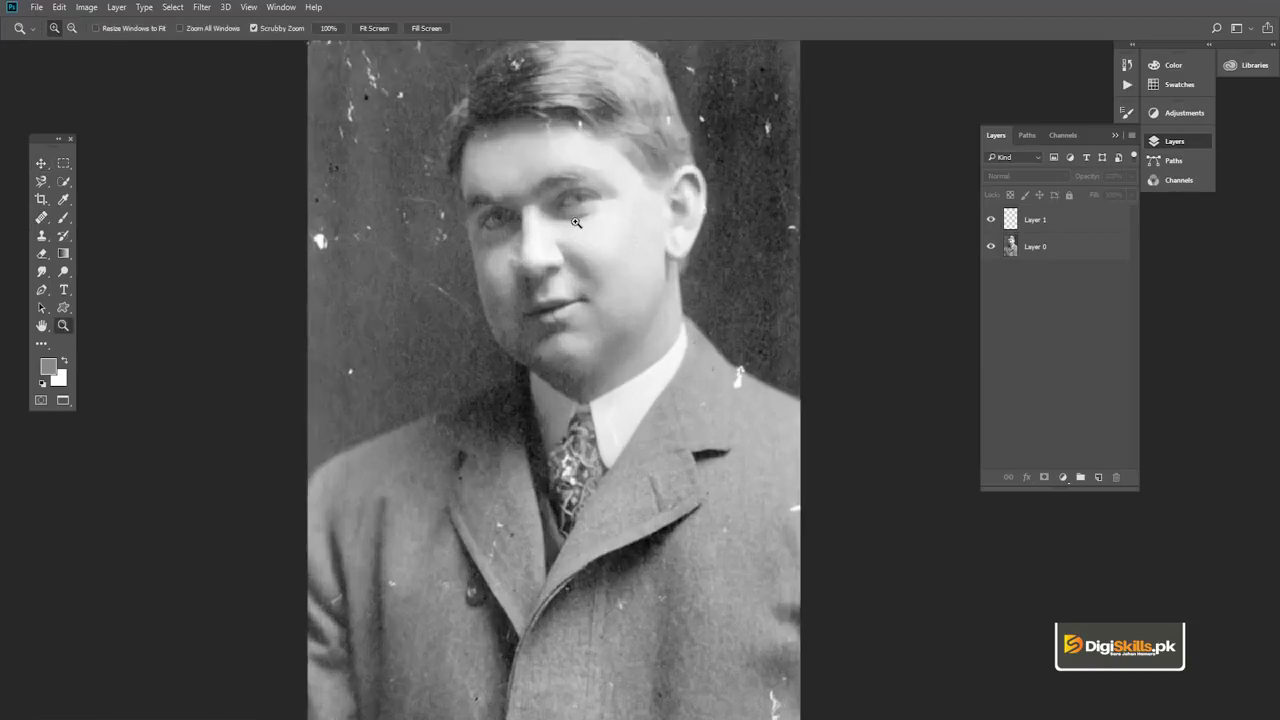
{"action": "left_click_drag", "start_coordinate": [622, 263], "coordinate": [563, 223]}
{"action": "key", "text": "v"}
{"action": "left_click_drag", "start_coordinate": [414, 60], "coordinate": [480, 138]}
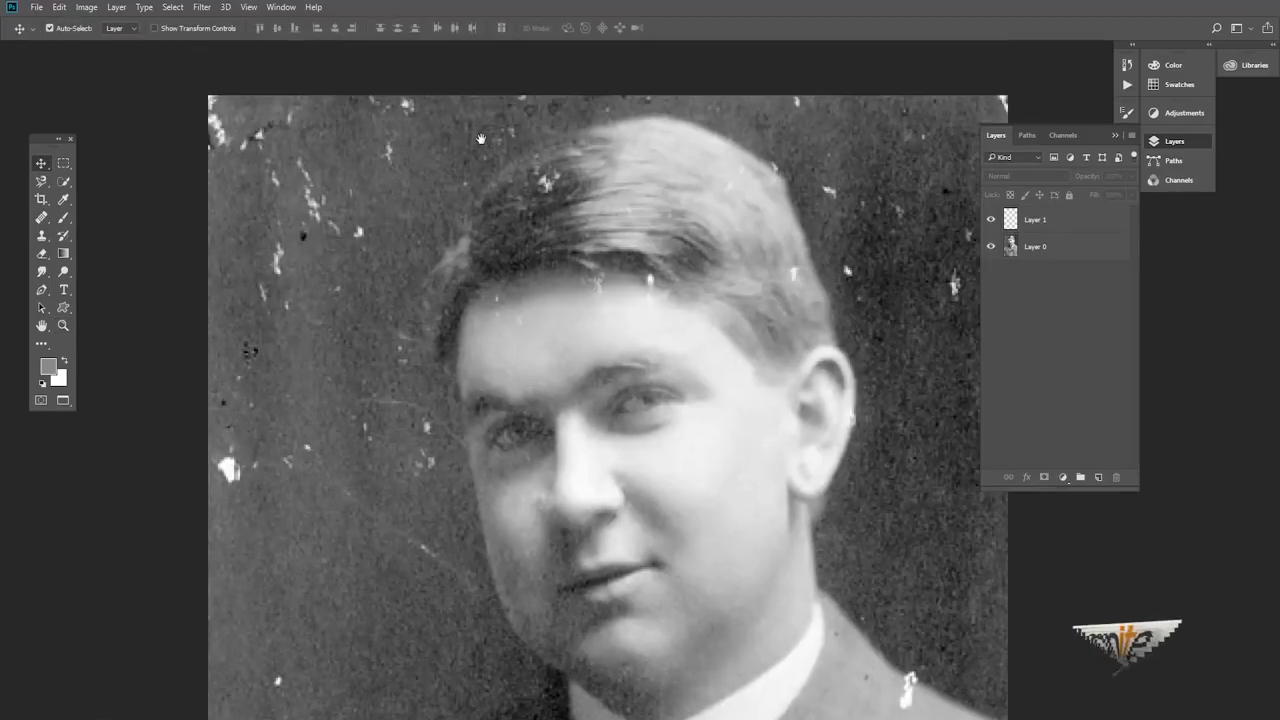
Reselect the Healing Brush, target Layer 1, shrink the brush, and dismiss the source-point warning
{"action": "key", "text": "j"}
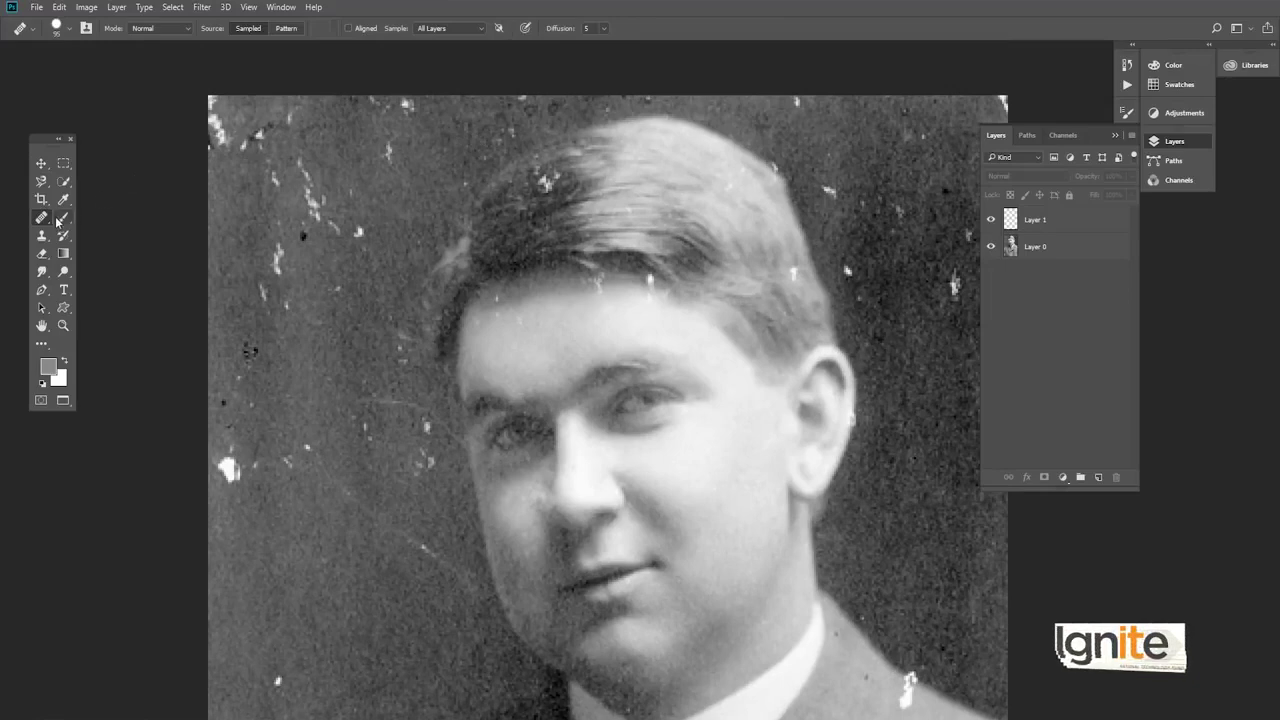
{"action": "right_click", "coordinate": [40, 220]}
{"action": "left_click", "coordinate": [122, 221]}
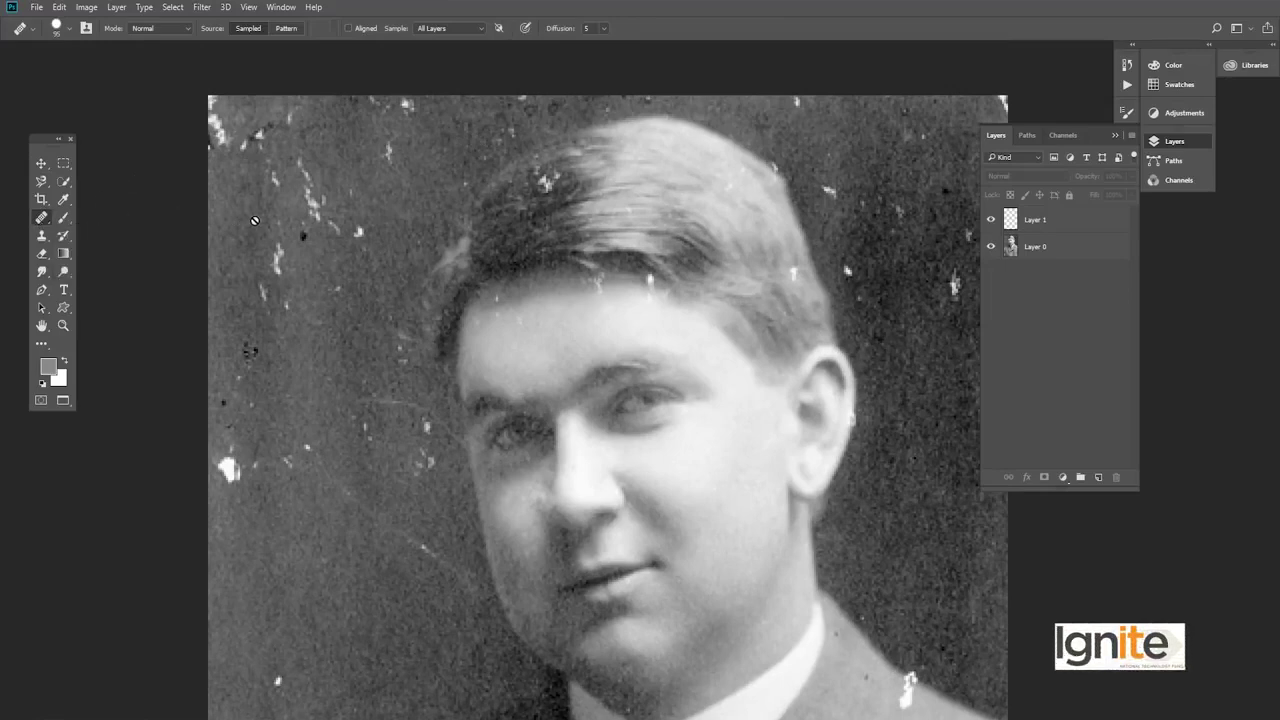
{"action": "left_click", "coordinate": [1018, 224]}
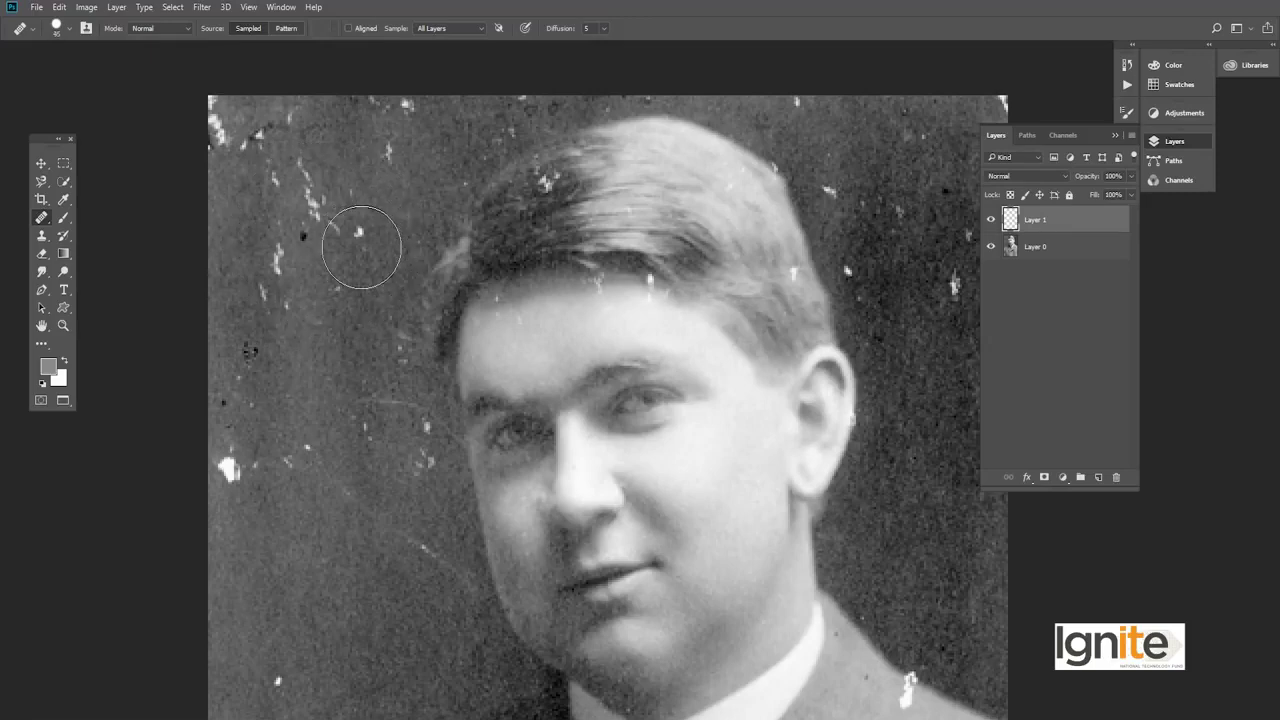
{"action": "key", "text": "bracketleft"}
{"action": "key", "text": "bracketleft"}
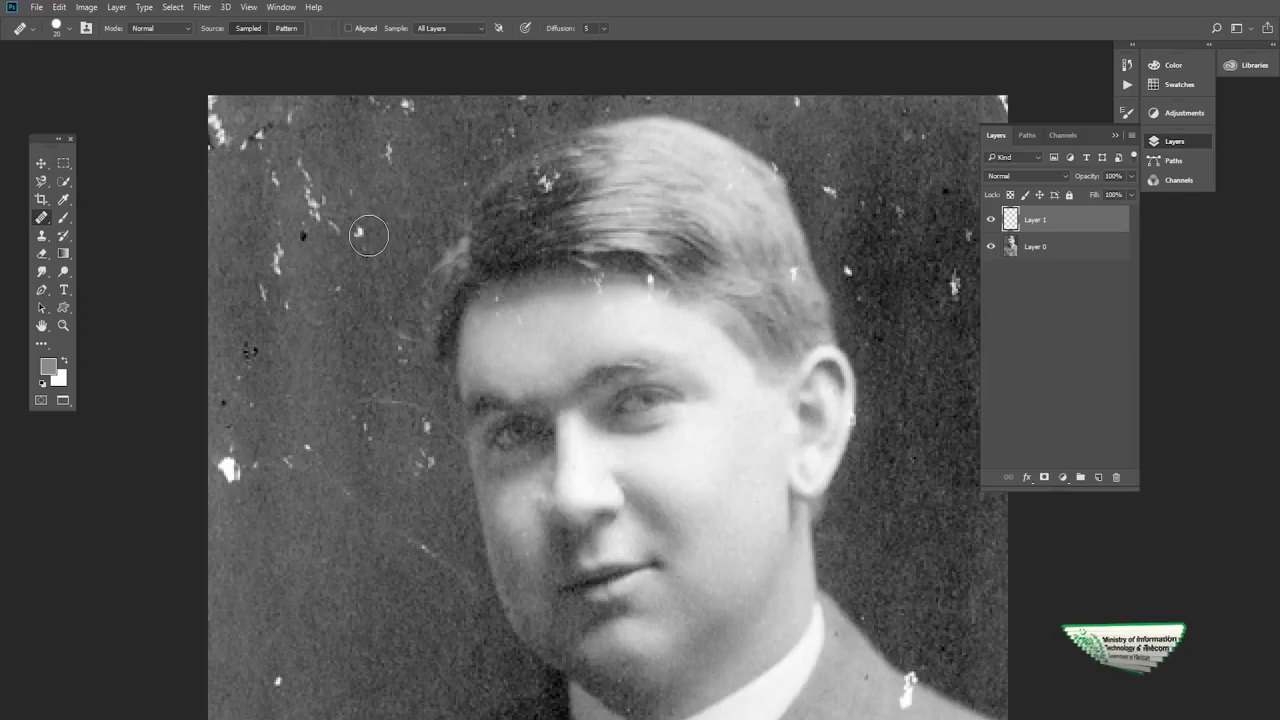
{"action": "left_click", "coordinate": [363, 236]}
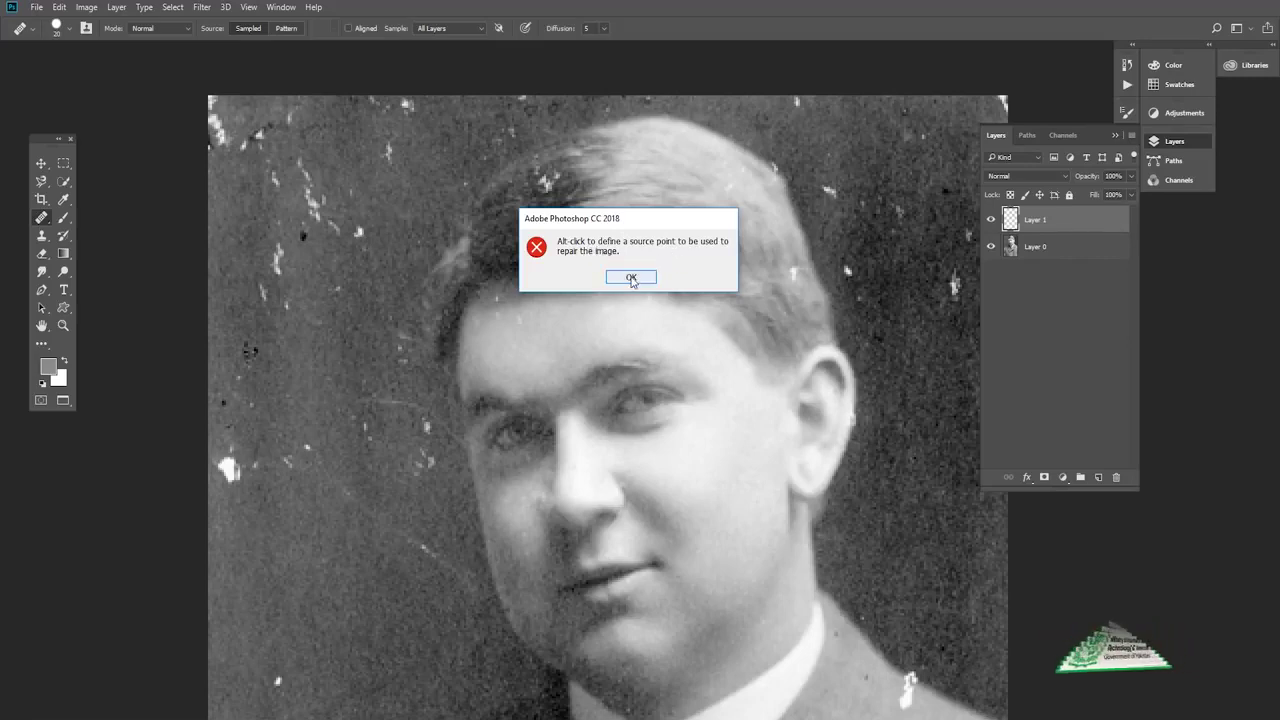
{"action": "left_click", "coordinate": [631, 278]}
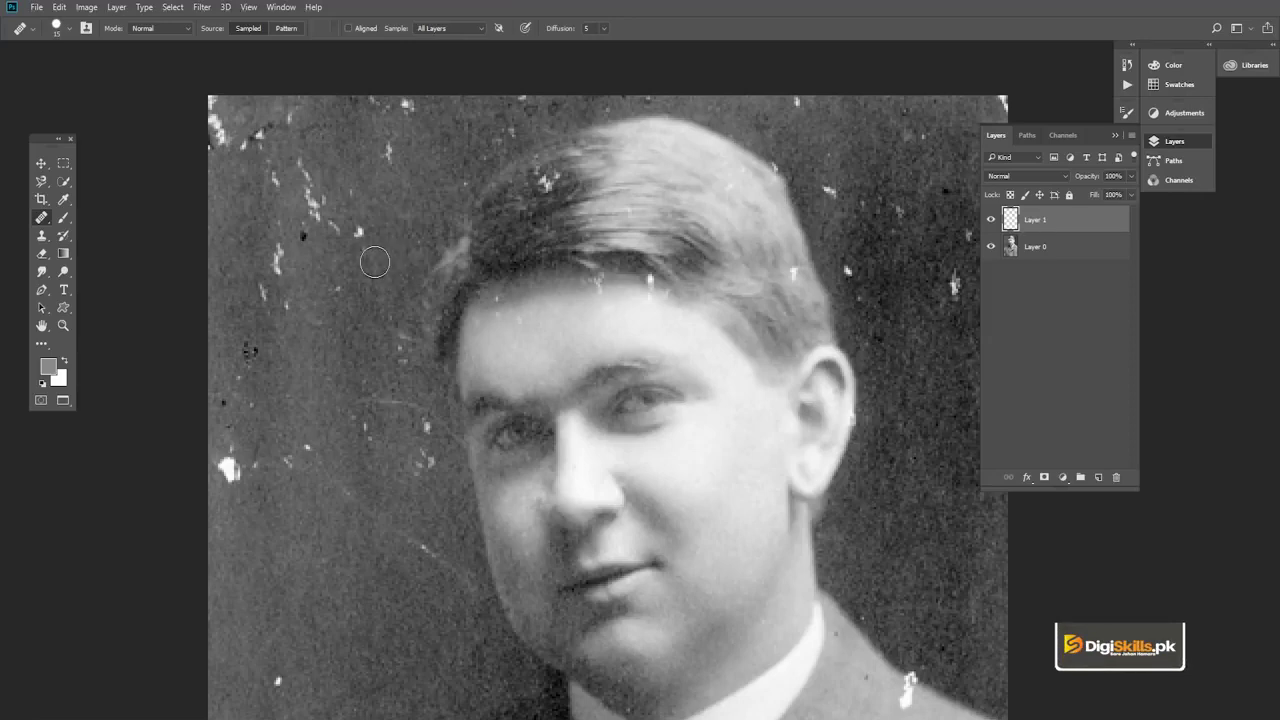
Sample clean background and bring the Healing Brush down to about 15–20 px
{"action": "key", "text": "bracketright"}
{"action": "key", "text": "bracketright"}
{"action": "key", "text": "bracketright"}
{"action": "key", "text": "bracketright"}
{"action": "key", "text": "bracketright"}
{"action": "key", "text": "bracketright"}
{"action": "key", "text": "bracketright"}
{"action": "key", "text": "bracketright"}
{"action": "left_click", "coordinate": [297, 270], "text": "alt"}
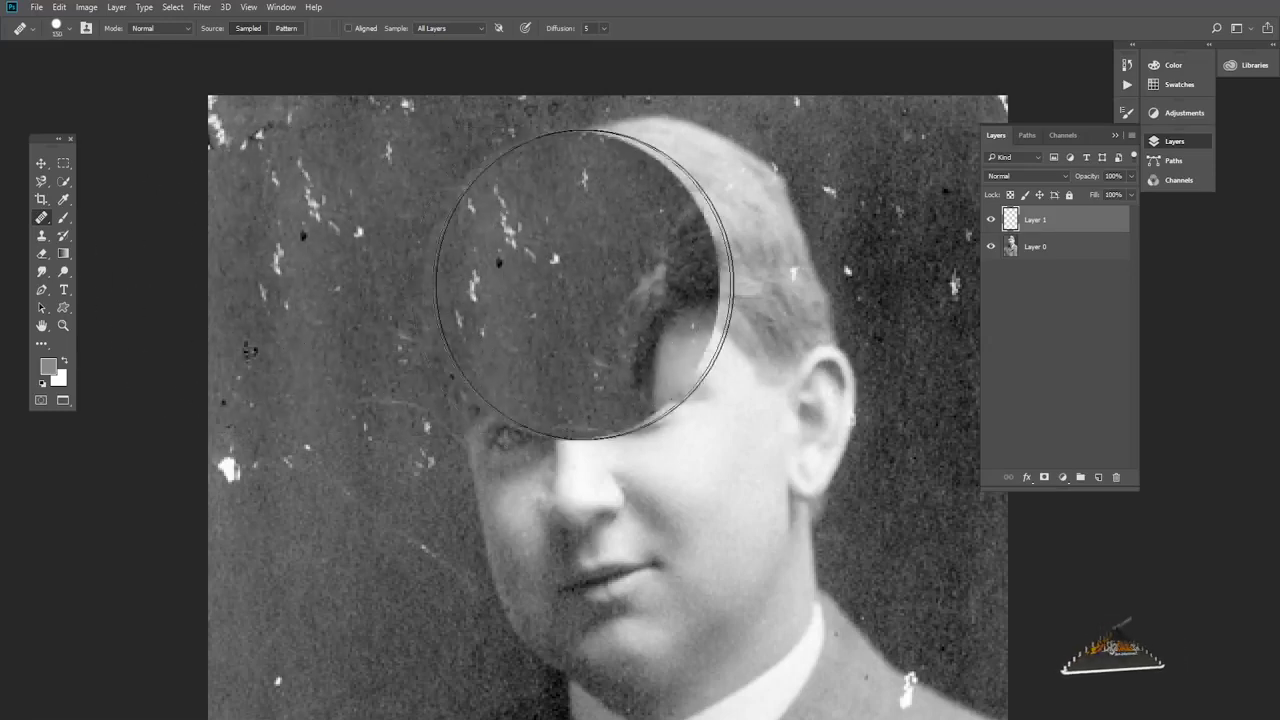
{"action": "key", "text": "bracketright"}
{"action": "key", "text": "bracketright"}
{"action": "key", "text": "bracketright"}
{"action": "key", "text": "bracketleft"}
{"action": "key", "text": "bracketleft"}
{"action": "key", "text": "bracketleft"}
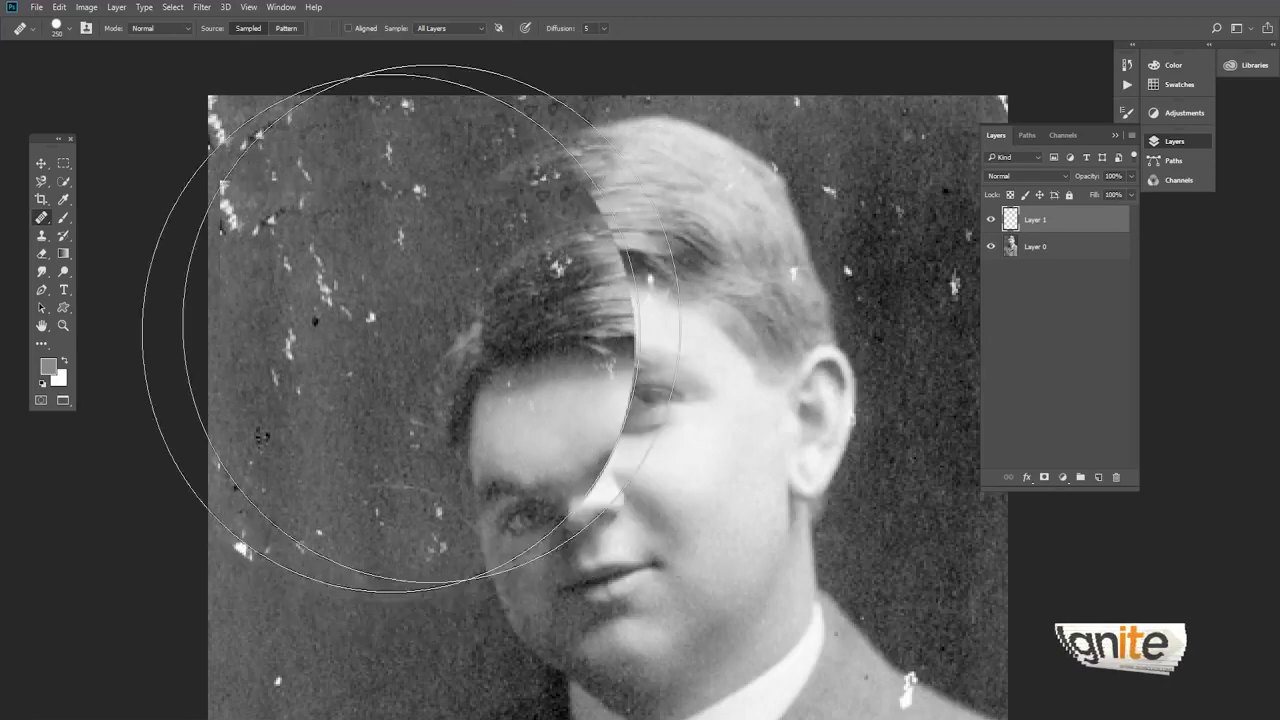
{"action": "key", "text": "bracketleft"}
{"action": "key", "text": "bracketleft"}
{"action": "key", "text": "bracketleft"}
{"action": "key", "text": "bracketleft"}
{"action": "key", "text": "bracketleft"}
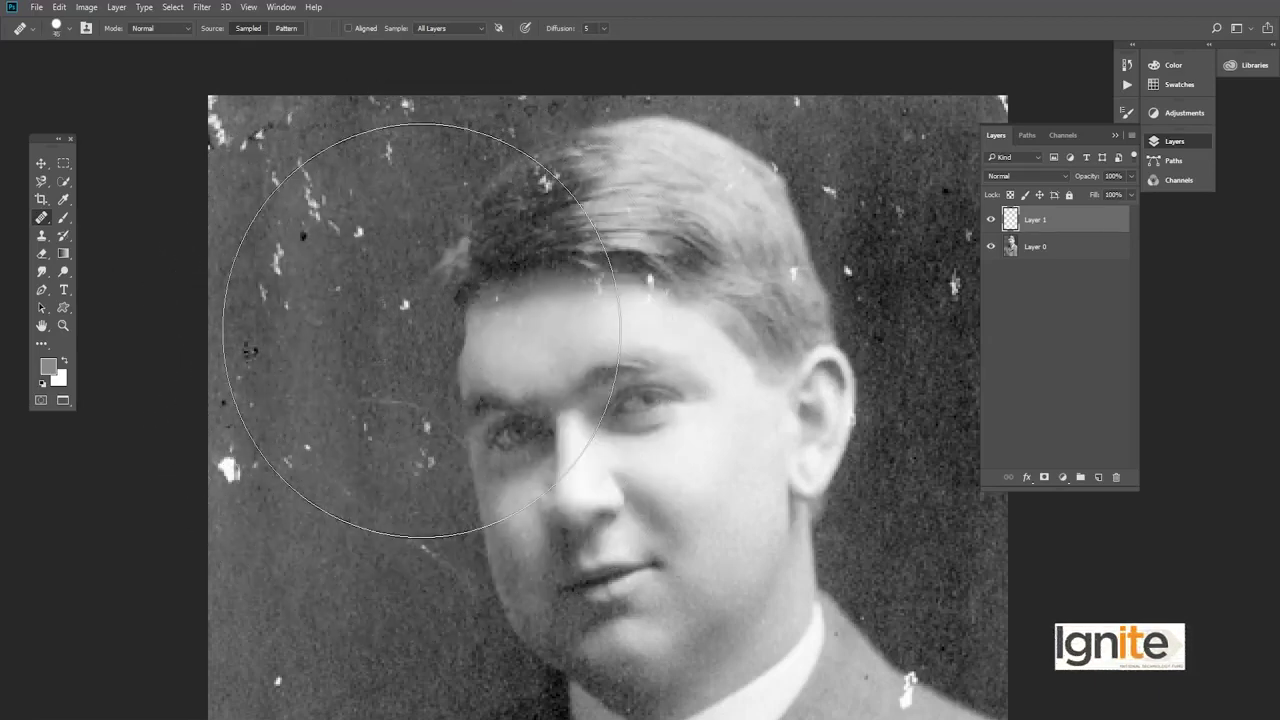
{"action": "key", "text": "bracketleft"}
{"action": "key", "text": "bracketleft"}
{"action": "key", "text": "bracketleft"}
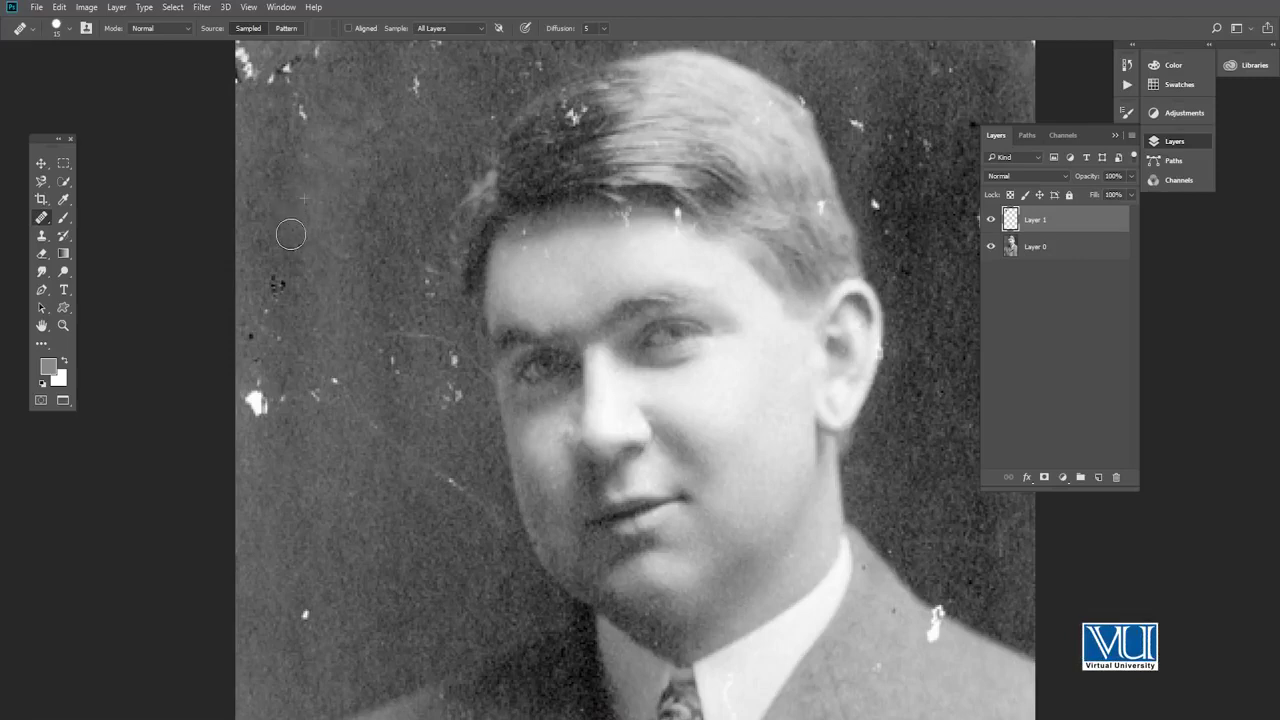
Pan to the upper-left and heal specks in the background and near the hair edge
{"action": "scroll", "coordinate": [324, 162], "scroll_direction": "up", "scroll_amount": 2}
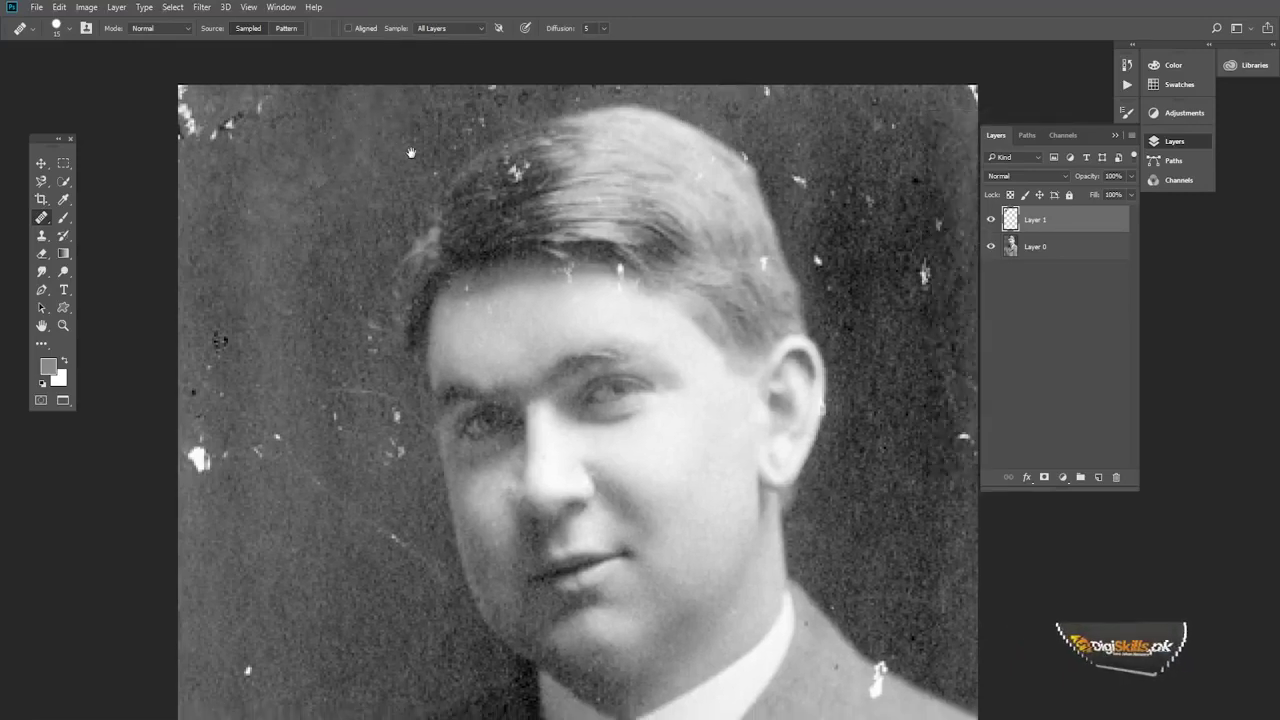
{"action": "mouse_move", "coordinate": [752, 222]}
{"action": "left_mouse_down"}
{"action": "mouse_move", "coordinate": [648, 210]}
{"action": "mouse_move", "coordinate": [619, 186]}
{"action": "left_mouse_up"}
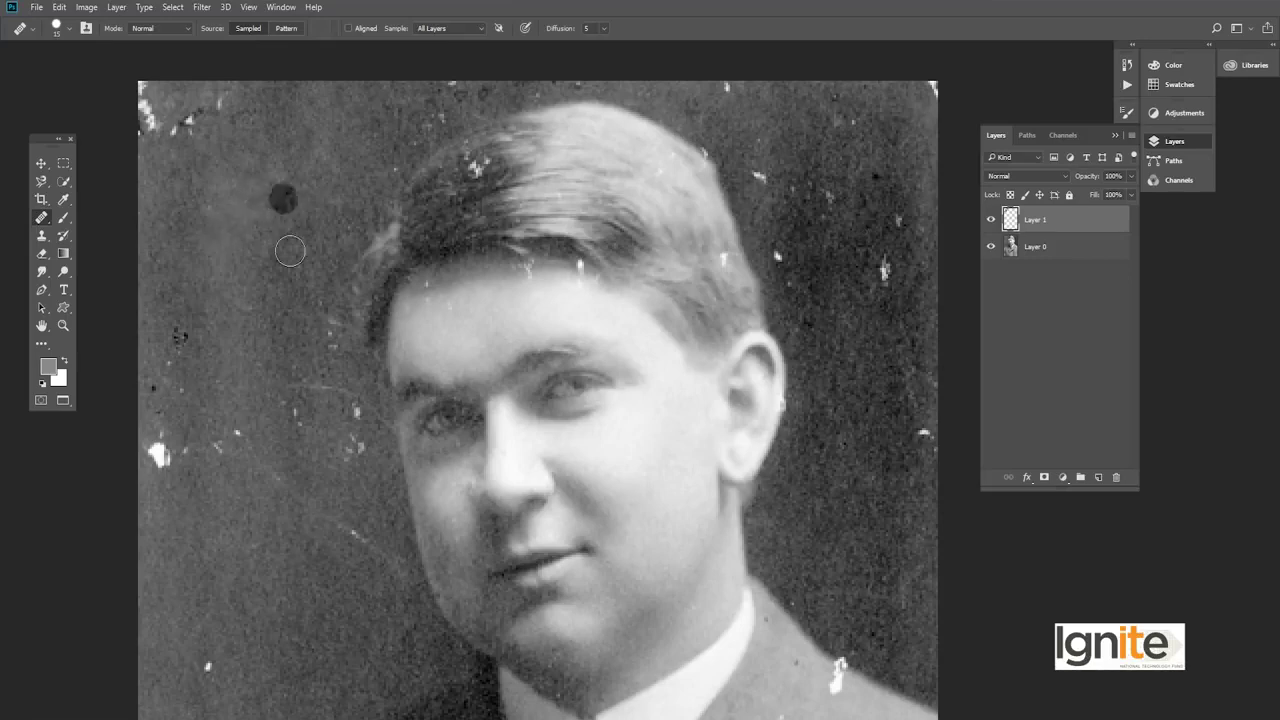
{"action": "left_click", "coordinate": [246, 161]}
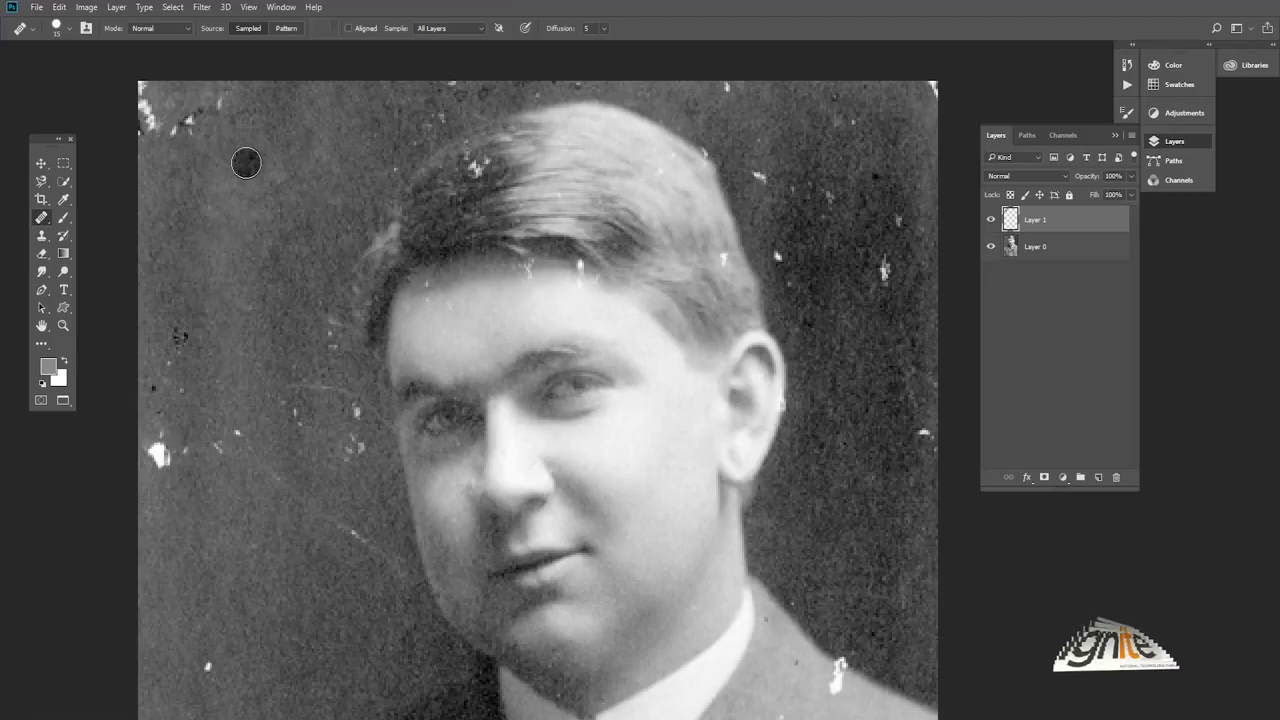
{"action": "left_click", "coordinate": [746, 241]}
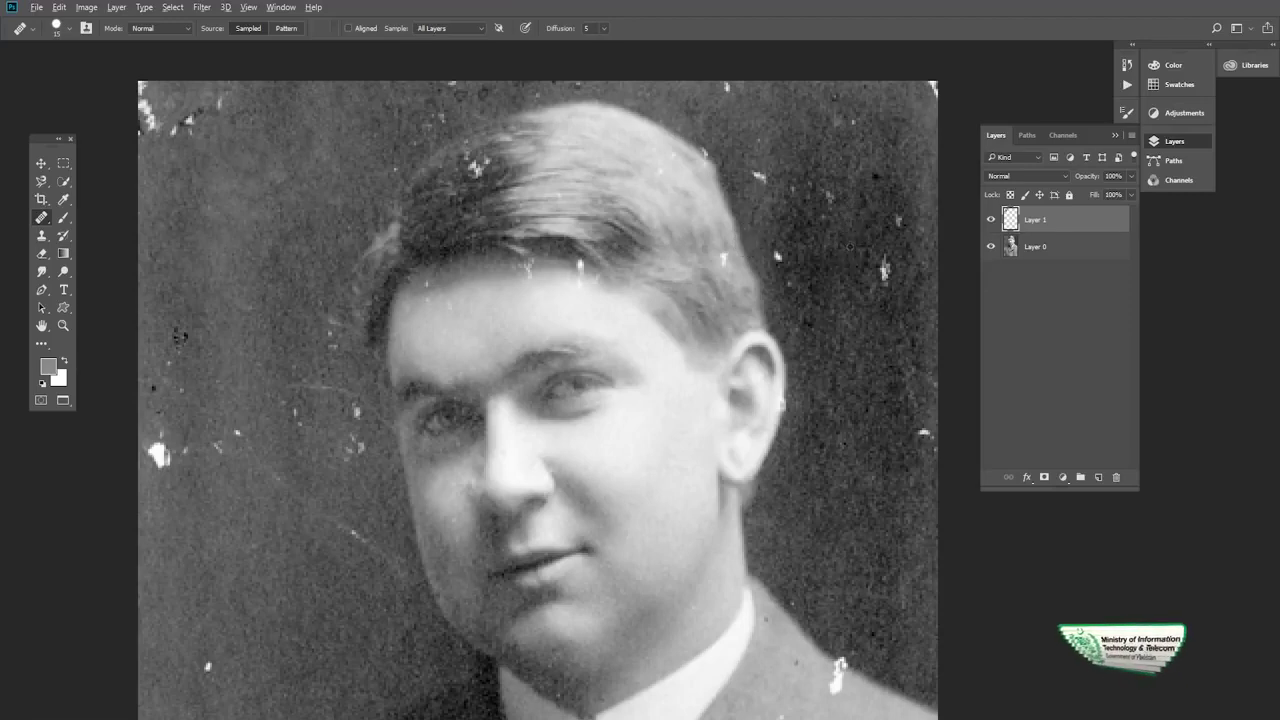
{"action": "left_click_drag", "start_coordinate": [813, 246], "coordinate": [821, 241]}
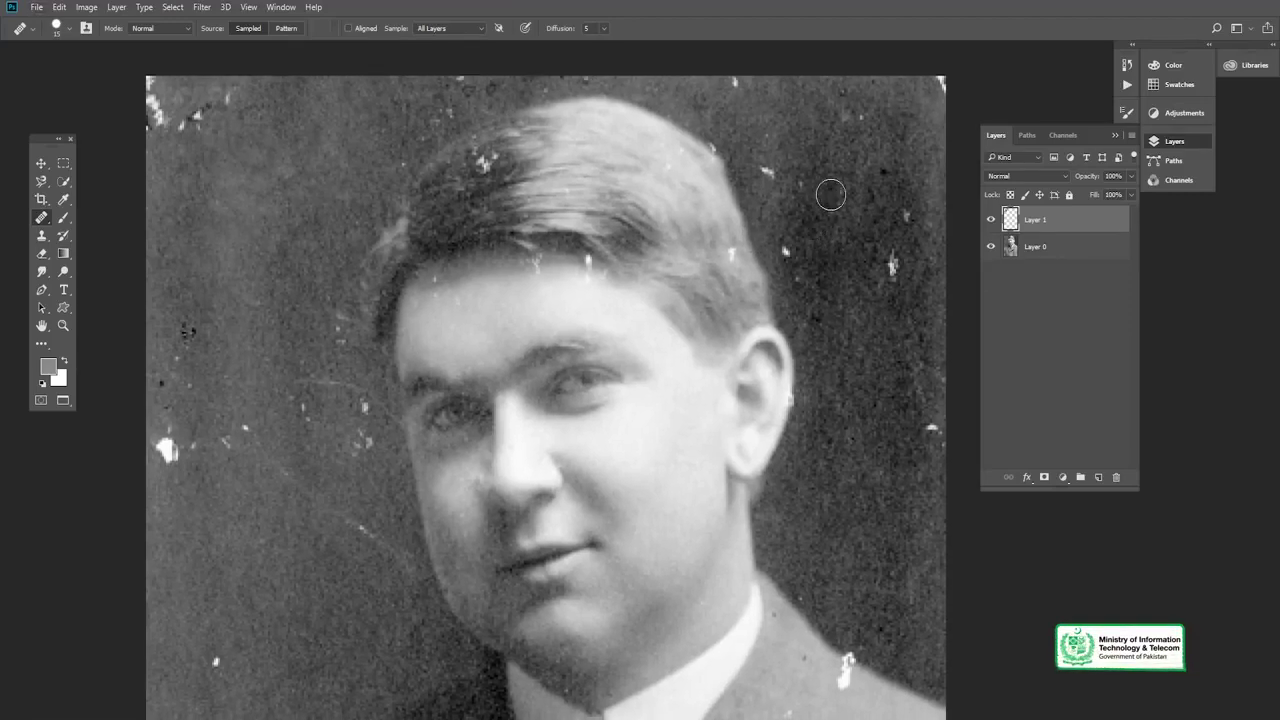
{"action": "left_click", "coordinate": [229, 262]}
{"action": "left_click", "coordinate": [767, 266]}
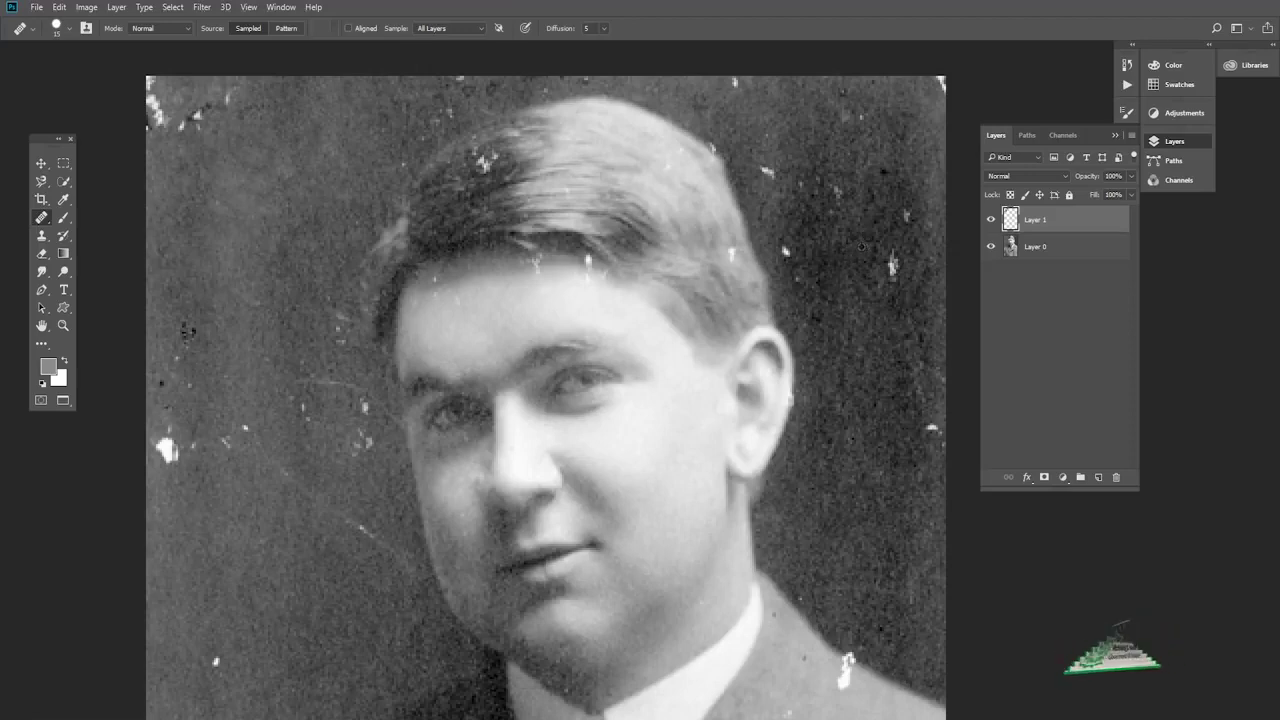
Heal the many white specks across the left background, beside the temple and the right background
{"action": "left_click", "coordinate": [297, 389]}
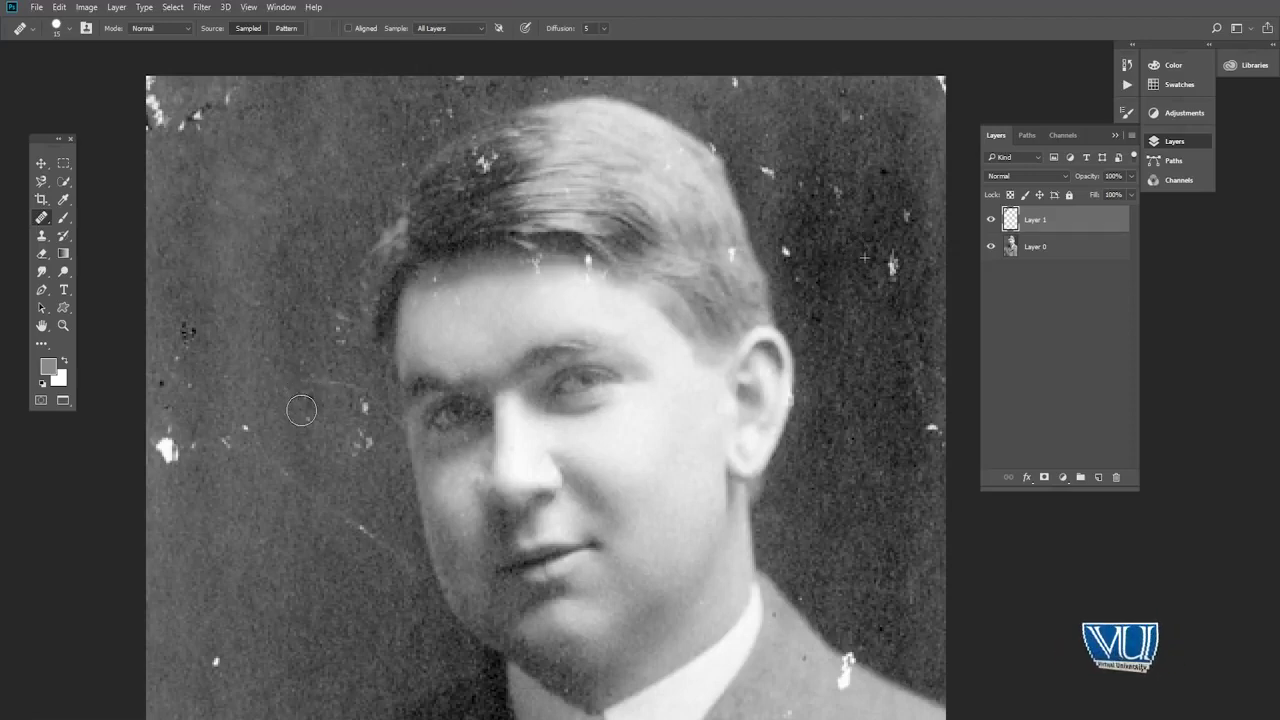
{"action": "left_click", "coordinate": [362, 407]}
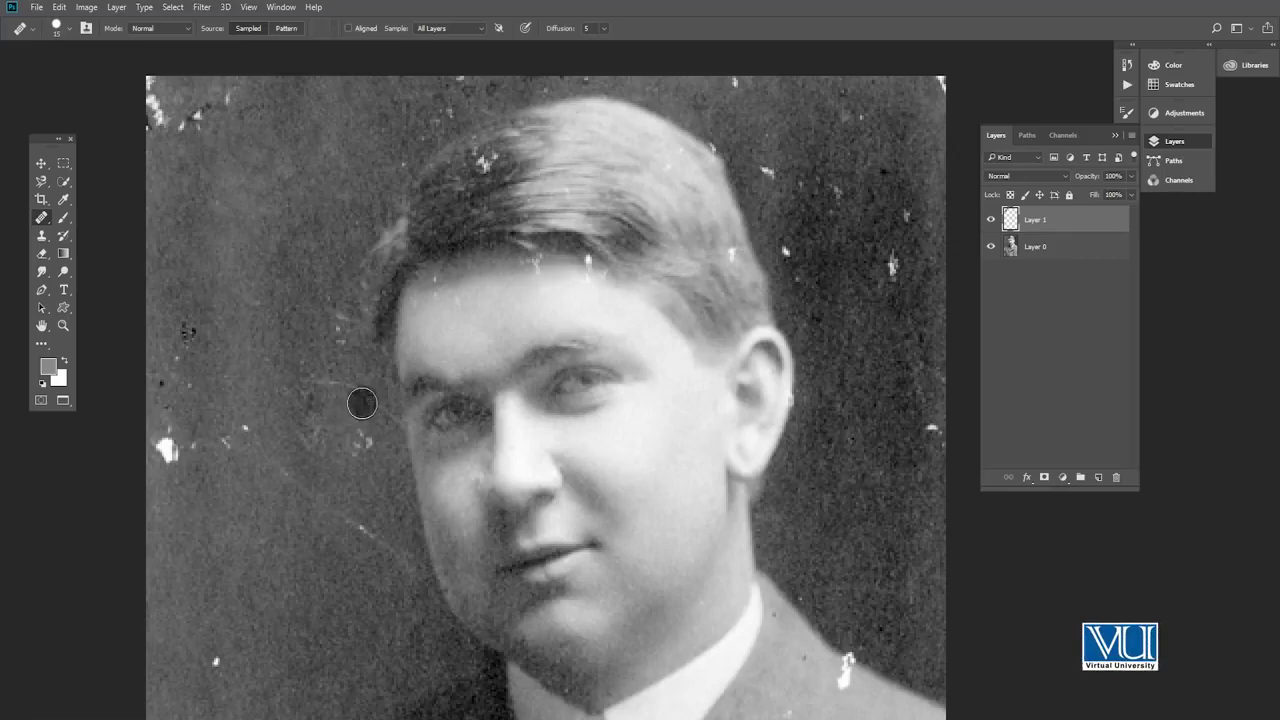
{"action": "left_click", "coordinate": [300, 459]}
{"action": "left_click", "coordinate": [352, 463]}
{"action": "left_click", "coordinate": [328, 503]}
{"action": "left_click", "coordinate": [360, 518]}
{"action": "left_click", "coordinate": [392, 390]}
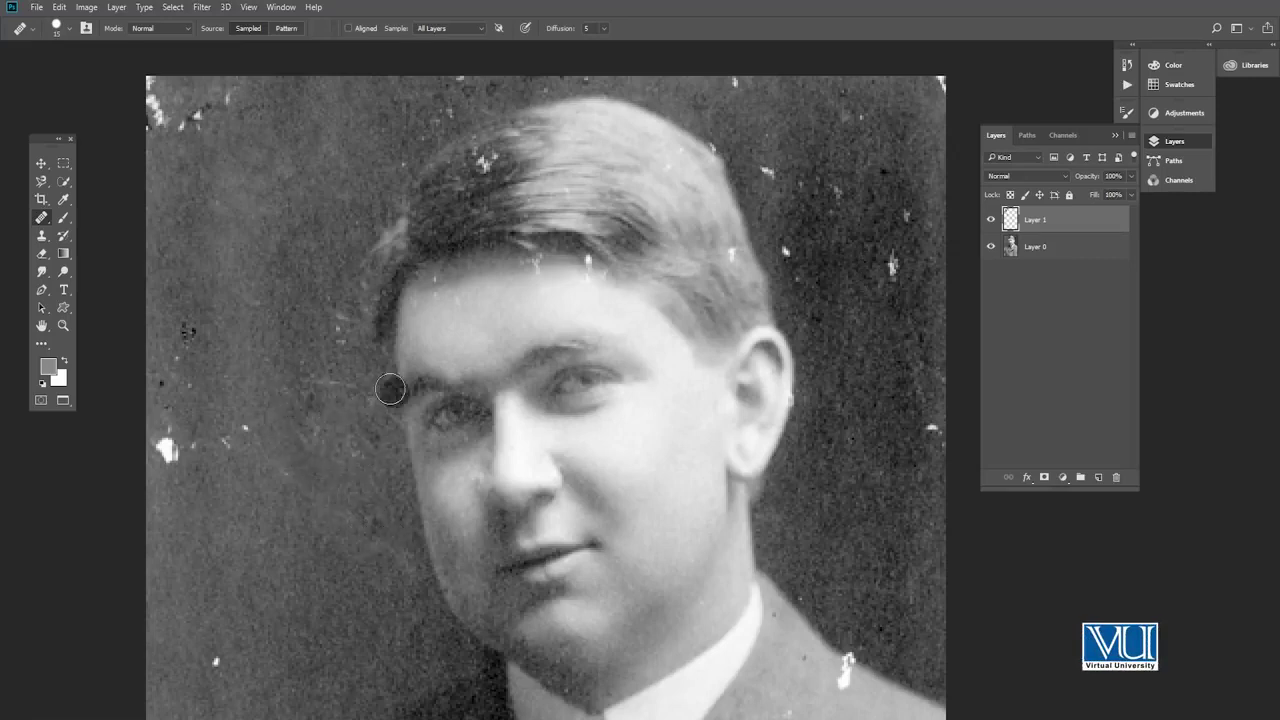
{"action": "left_click", "coordinate": [279, 472]}
{"action": "left_click", "coordinate": [246, 426]}
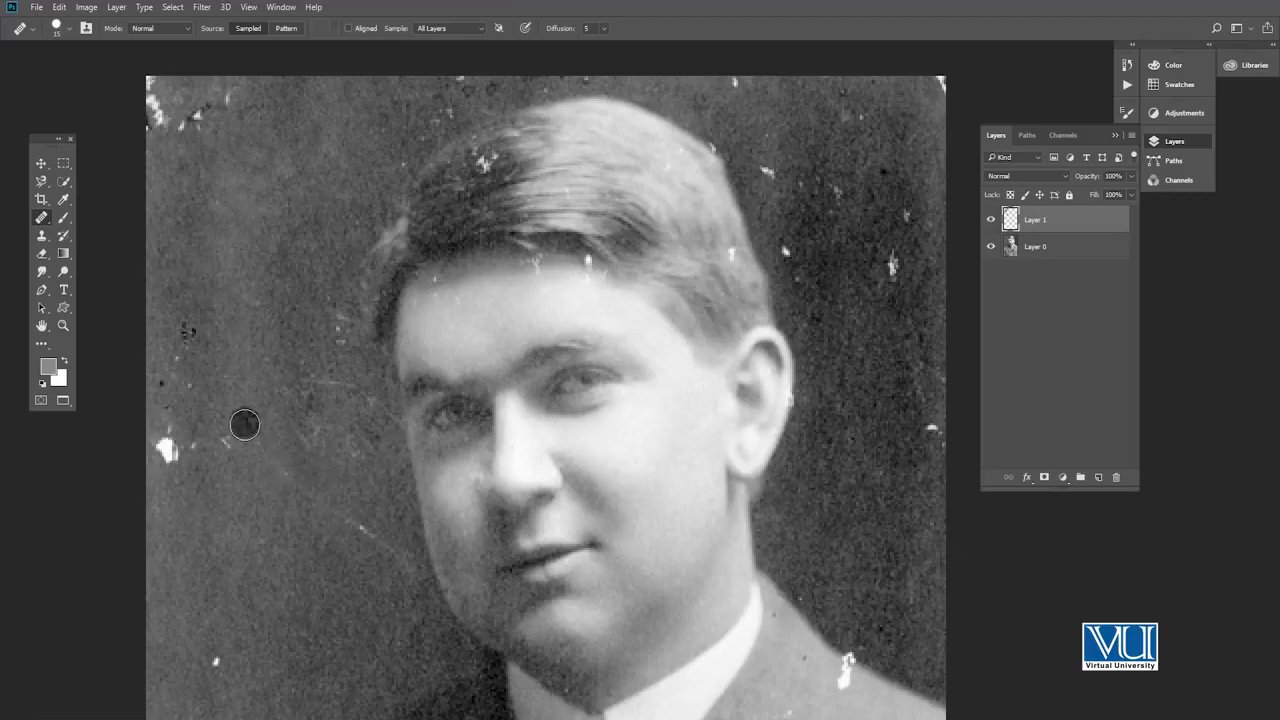
{"action": "left_click", "coordinate": [305, 421]}
{"action": "left_click", "coordinate": [264, 362]}
{"action": "left_click", "coordinate": [241, 397]}
{"action": "left_click", "coordinate": [334, 335]}
{"action": "left_click", "coordinate": [274, 393]}
{"action": "left_click", "coordinate": [372, 269]}
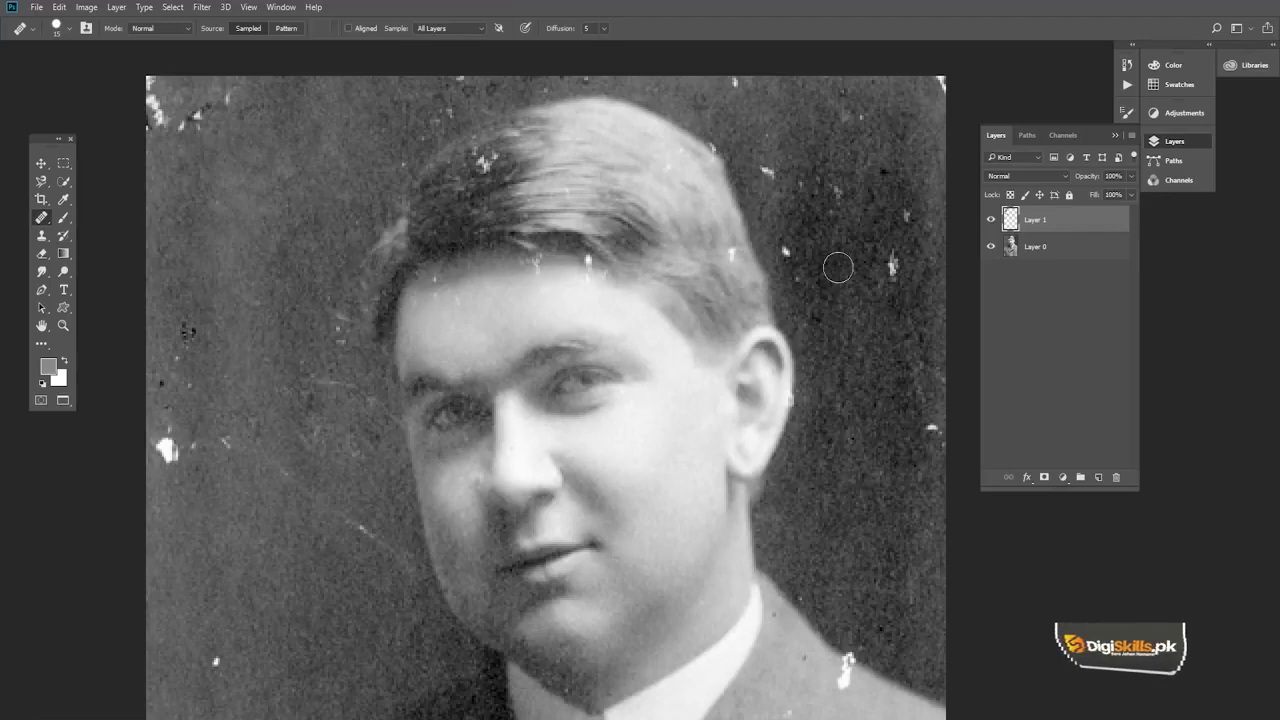
{"action": "left_click", "coordinate": [329, 314]}
{"action": "left_click", "coordinate": [321, 283]}
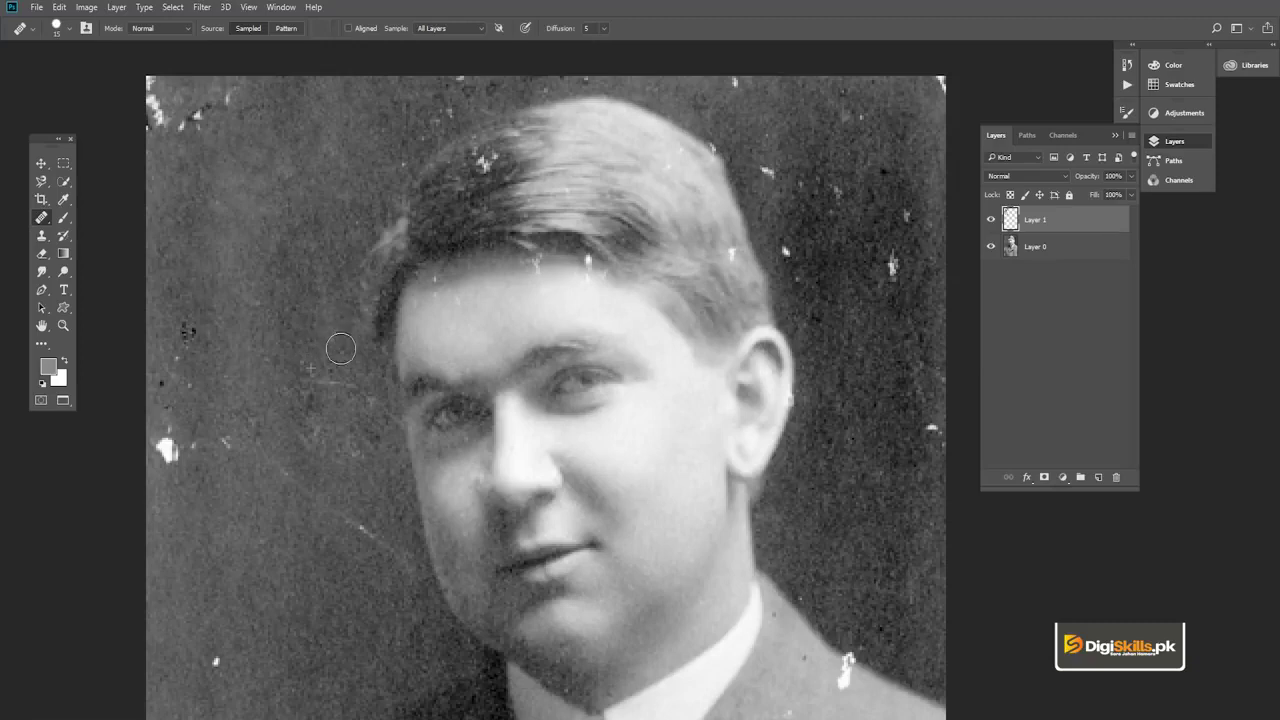
{"action": "left_click", "coordinate": [876, 302]}
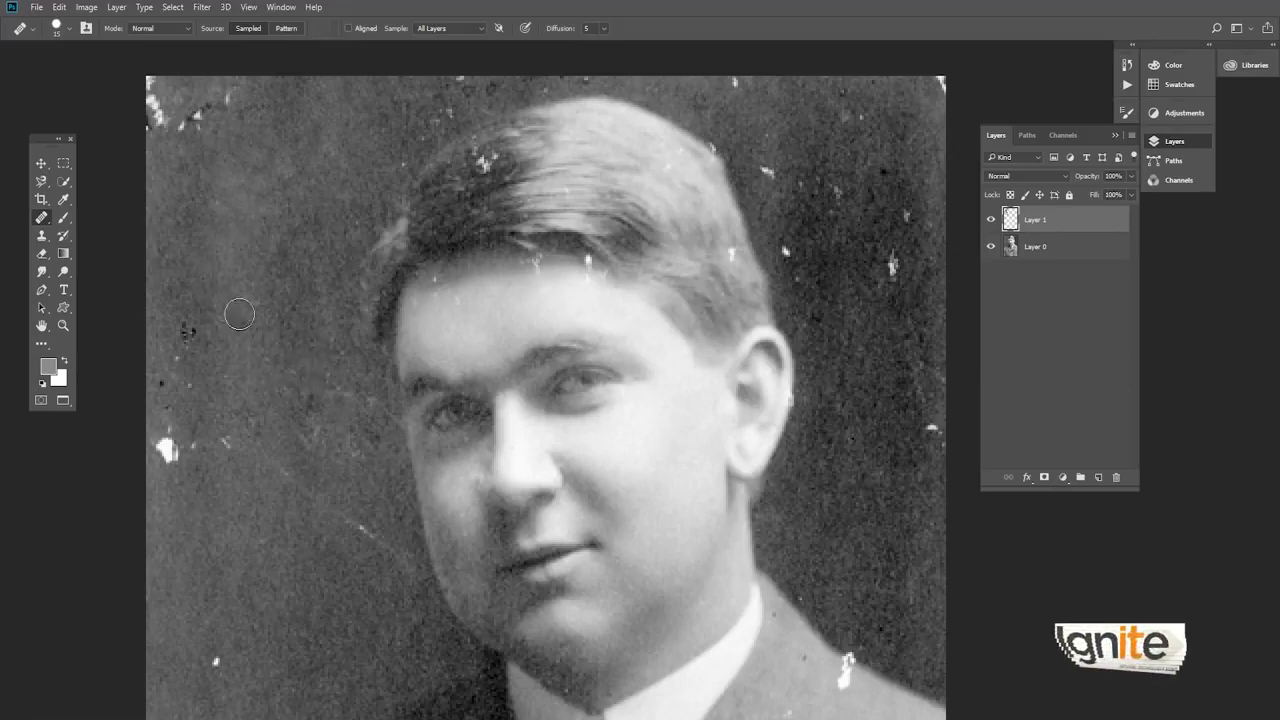
Zoom in on the left background and paint away the white specks along the left edge
{"action": "key", "text": "z"}
{"action": "scroll", "coordinate": [270, 349], "scroll_direction": "left", "scroll_amount": 3}
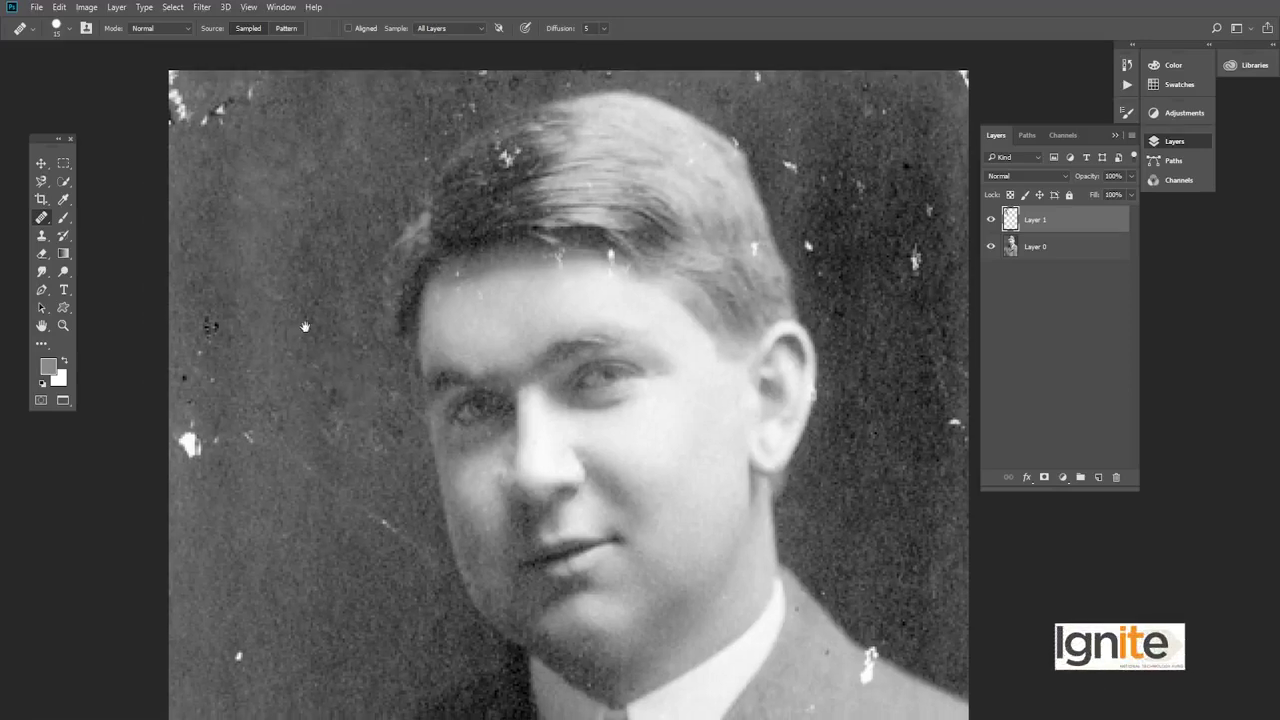
{"action": "left_click", "coordinate": [258, 349]}
{"action": "key", "text": "v"}
{"action": "key", "text": "j"}
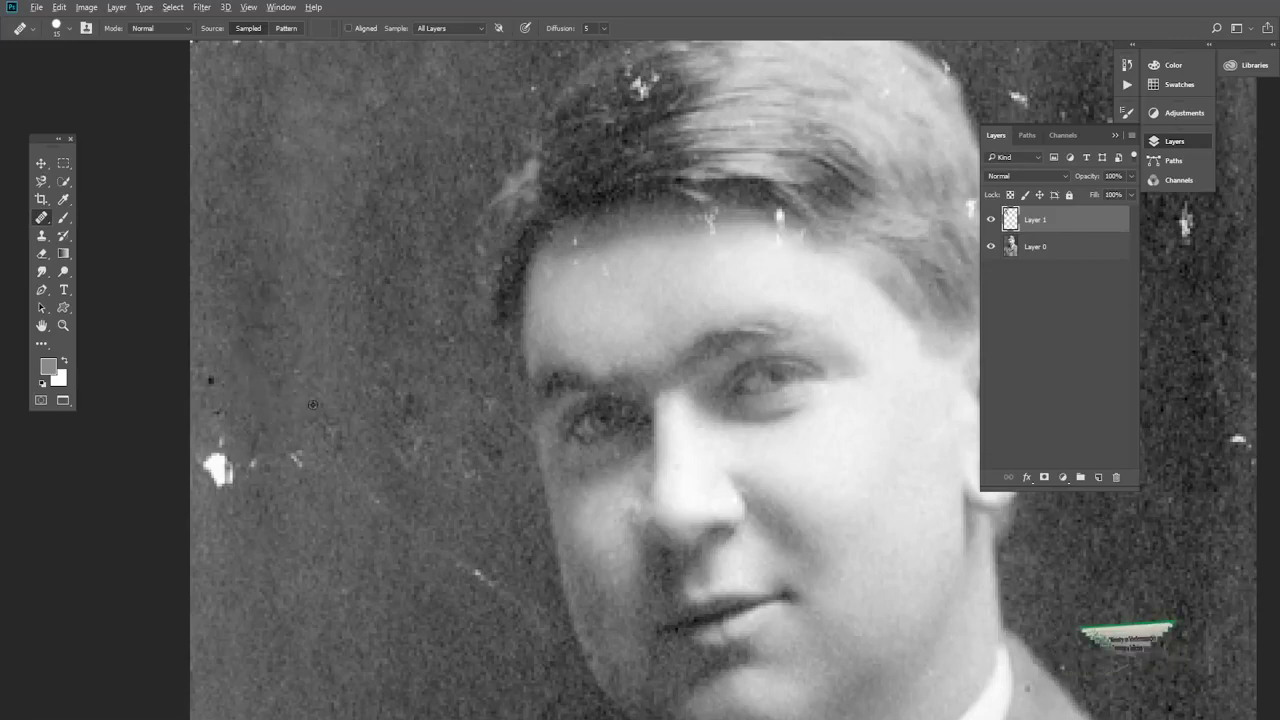
{"action": "left_click", "coordinate": [251, 440], "text": "alt"}
{"action": "left_click_drag", "start_coordinate": [218, 440], "coordinate": [216, 478]}
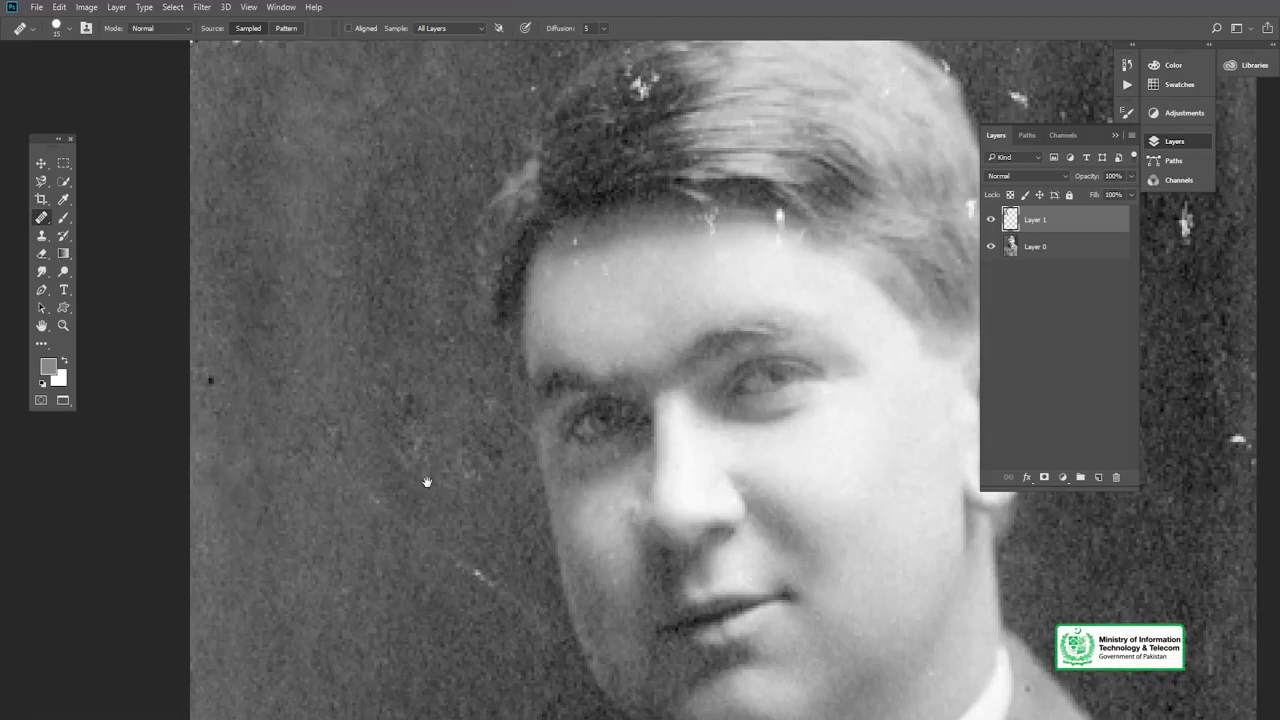
Heal the dark scratch beside the face, panning around the left background
{"action": "left_click_drag", "start_coordinate": [427, 482], "coordinate": [263, 366]}
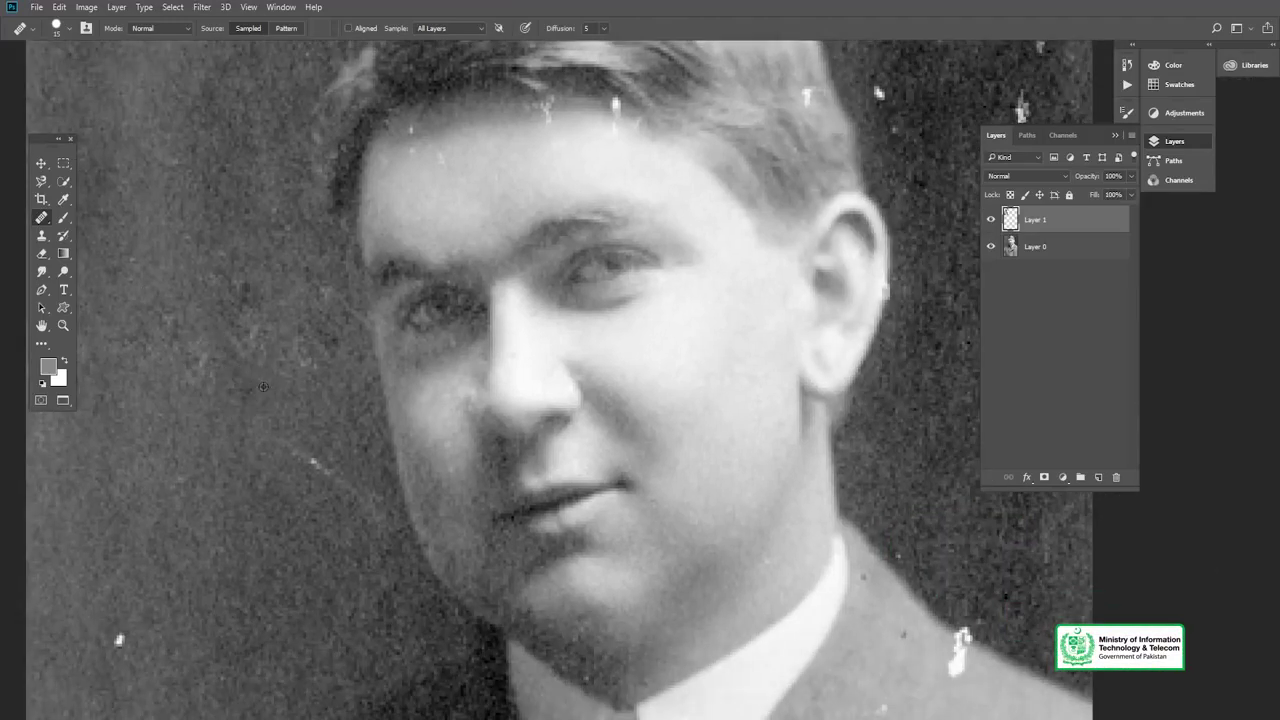
{"action": "left_click_drag", "start_coordinate": [205, 437], "coordinate": [380, 247]}
{"action": "left_click", "coordinate": [512, 312]}
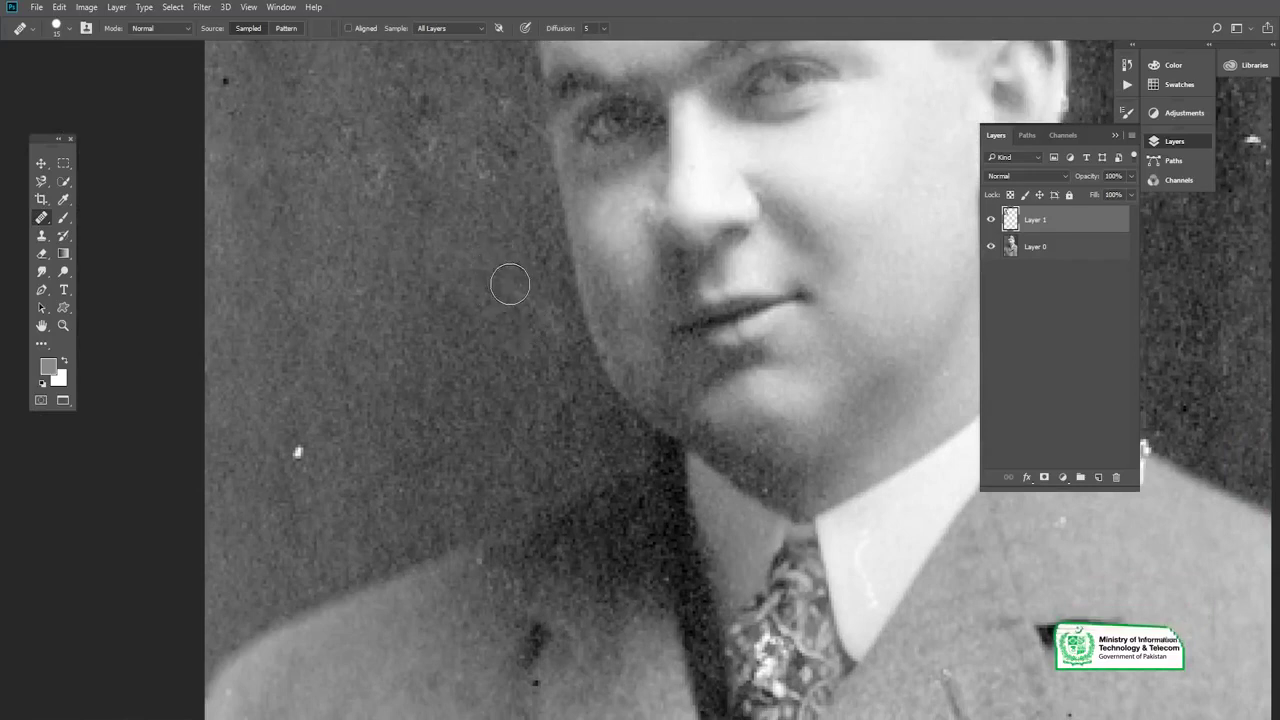
{"action": "mouse_move", "coordinate": [363, 334]}
{"action": "left_mouse_down"}
{"action": "mouse_move", "coordinate": [428, 239]}
{"action": "mouse_move", "coordinate": [367, 328]}
{"action": "mouse_move", "coordinate": [405, 418]}
{"action": "left_mouse_up"}
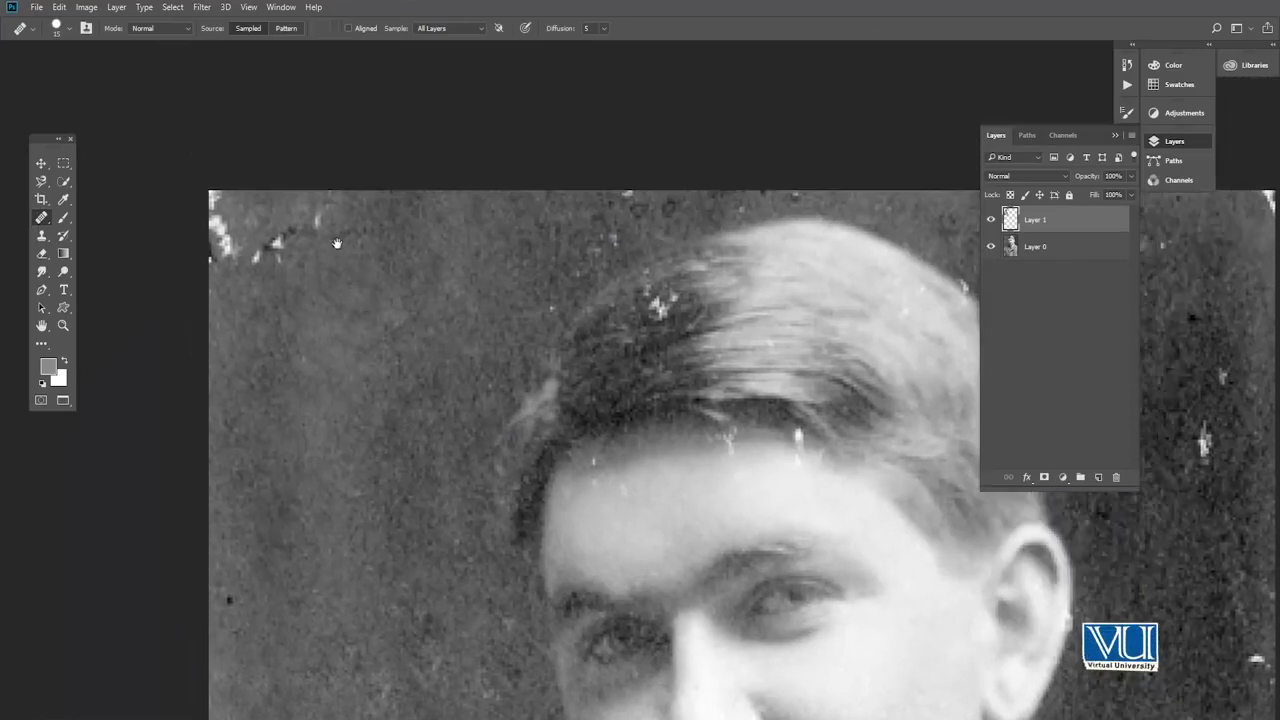
Heal the white specks along the photo's top-left edge
{"action": "left_click", "coordinate": [321, 213]}
{"action": "left_click", "coordinate": [283, 235]}
{"action": "left_click_drag", "start_coordinate": [238, 254], "coordinate": [214, 205]}
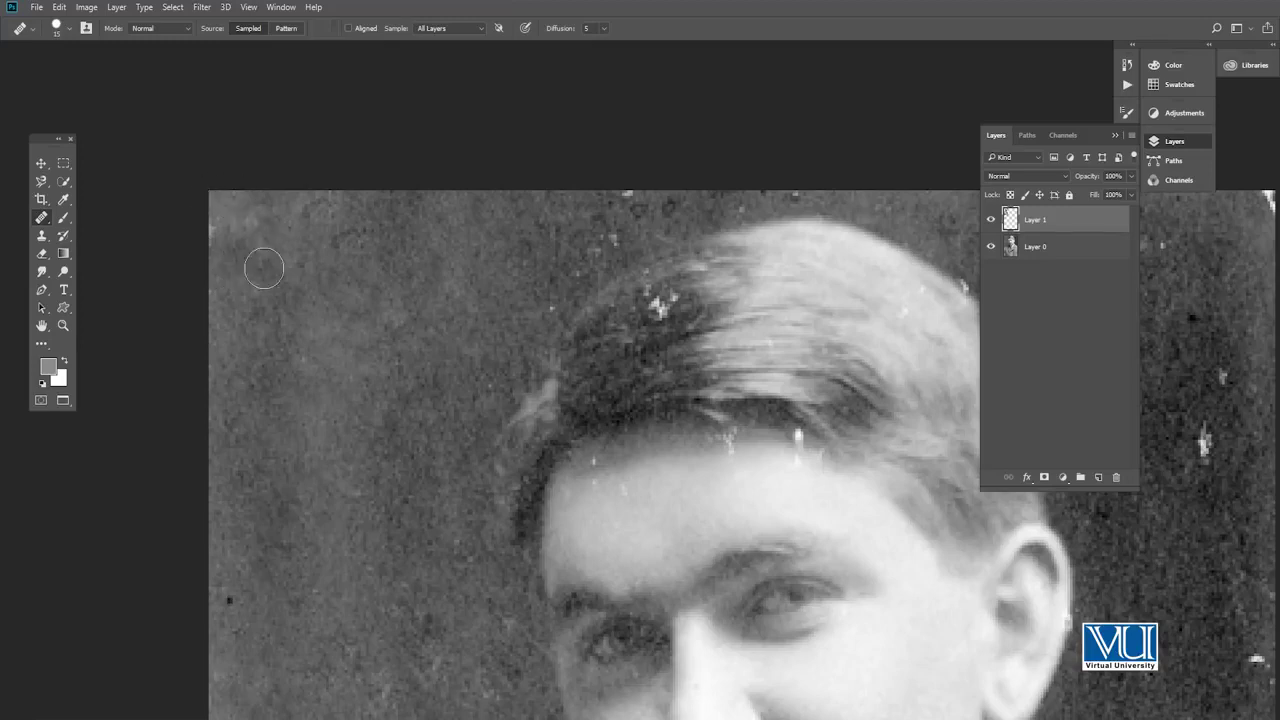
Pan to the top of the head and make the healing brush smaller
{"action": "scroll", "coordinate": [311, 241], "scroll_direction": "right", "scroll_amount": 3}
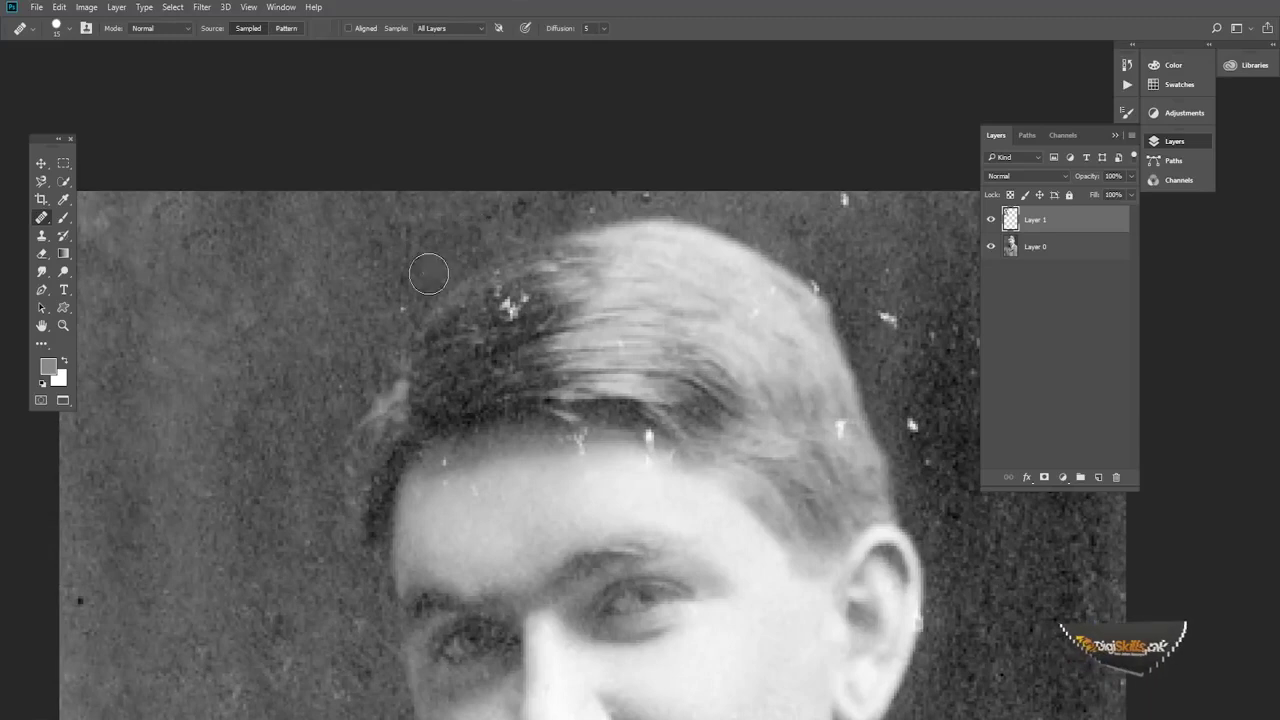
{"action": "mouse_move", "coordinate": [454, 245]}
{"action": "left_mouse_down"}
{"action": "mouse_move", "coordinate": [274, 229]}
{"action": "mouse_move", "coordinate": [216, 267]}
{"action": "left_mouse_up"}
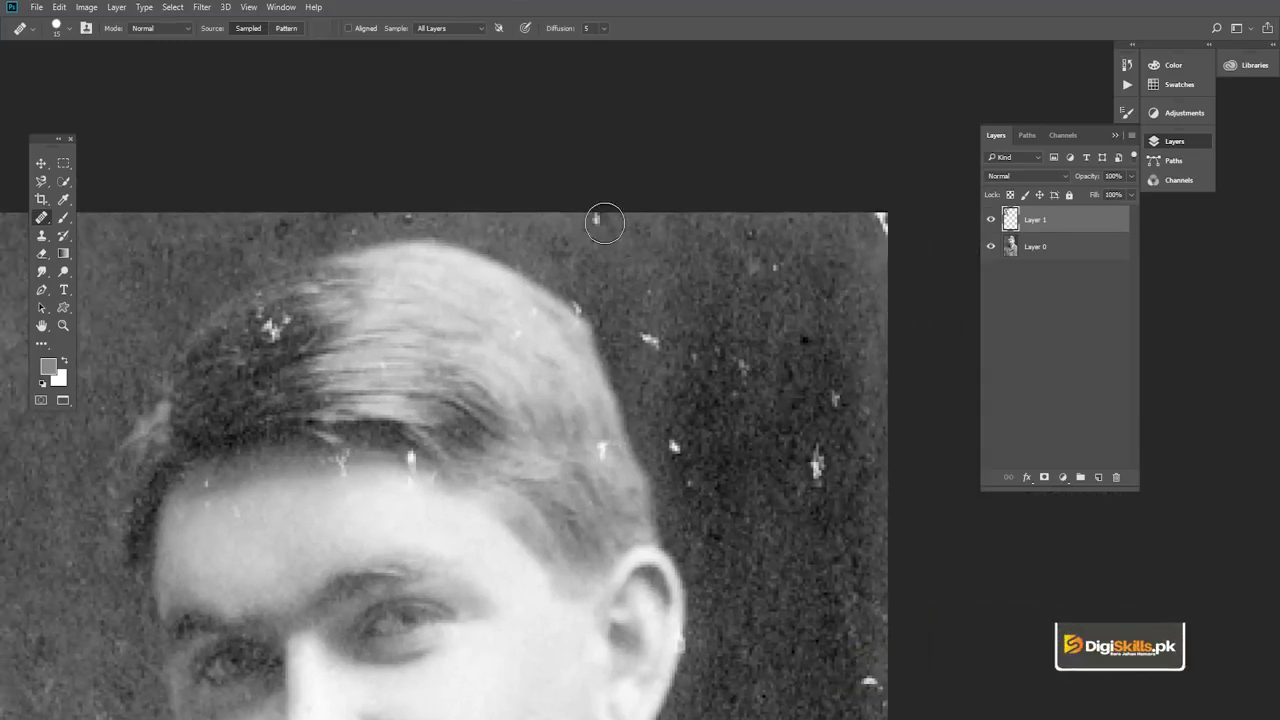
{"action": "scroll", "coordinate": [391, 223], "scroll_direction": "left", "scroll_amount": 2}
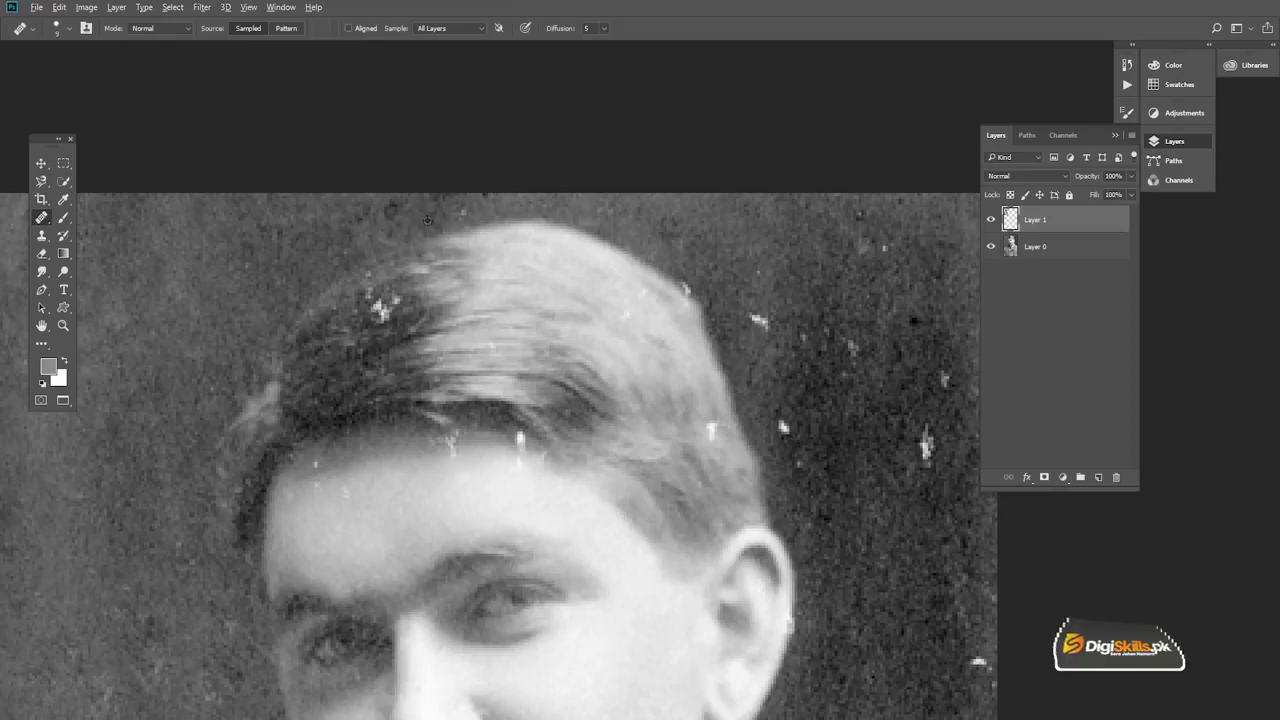
{"action": "left_click_drag", "start_coordinate": [741, 276], "coordinate": [581, 180]}
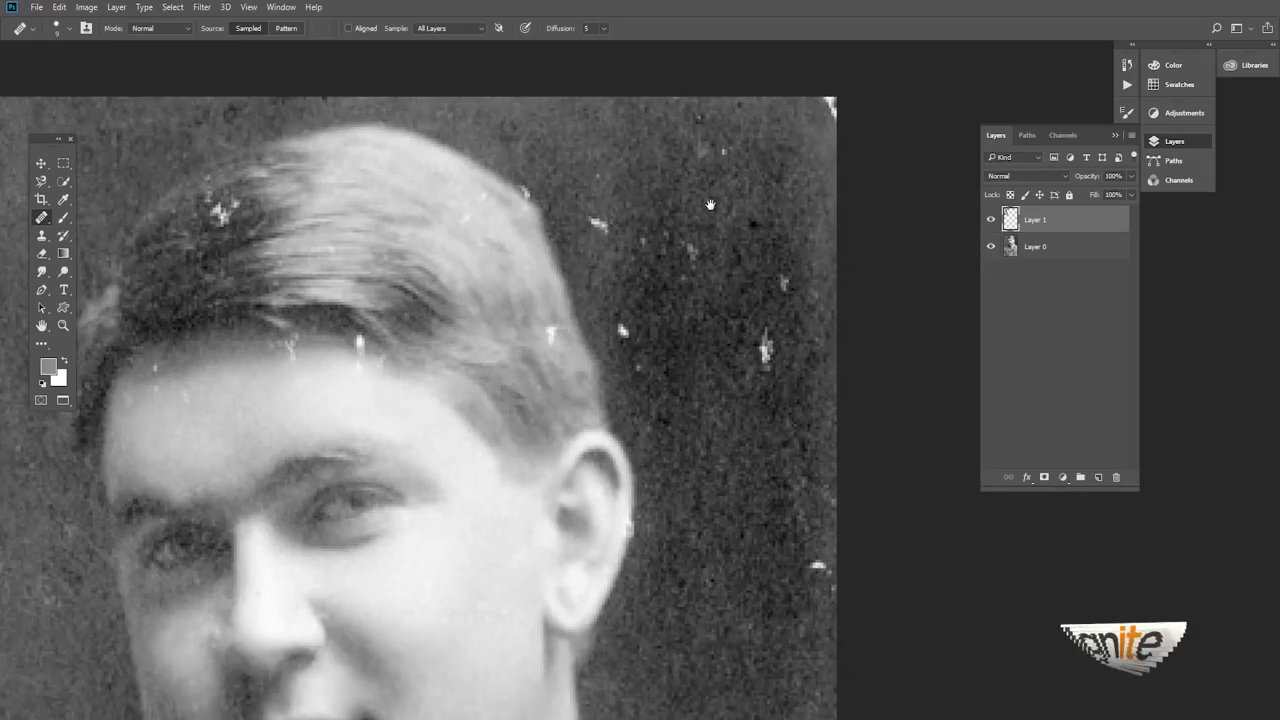
{"action": "key", "text": "["}
{"action": "key", "text": "["}
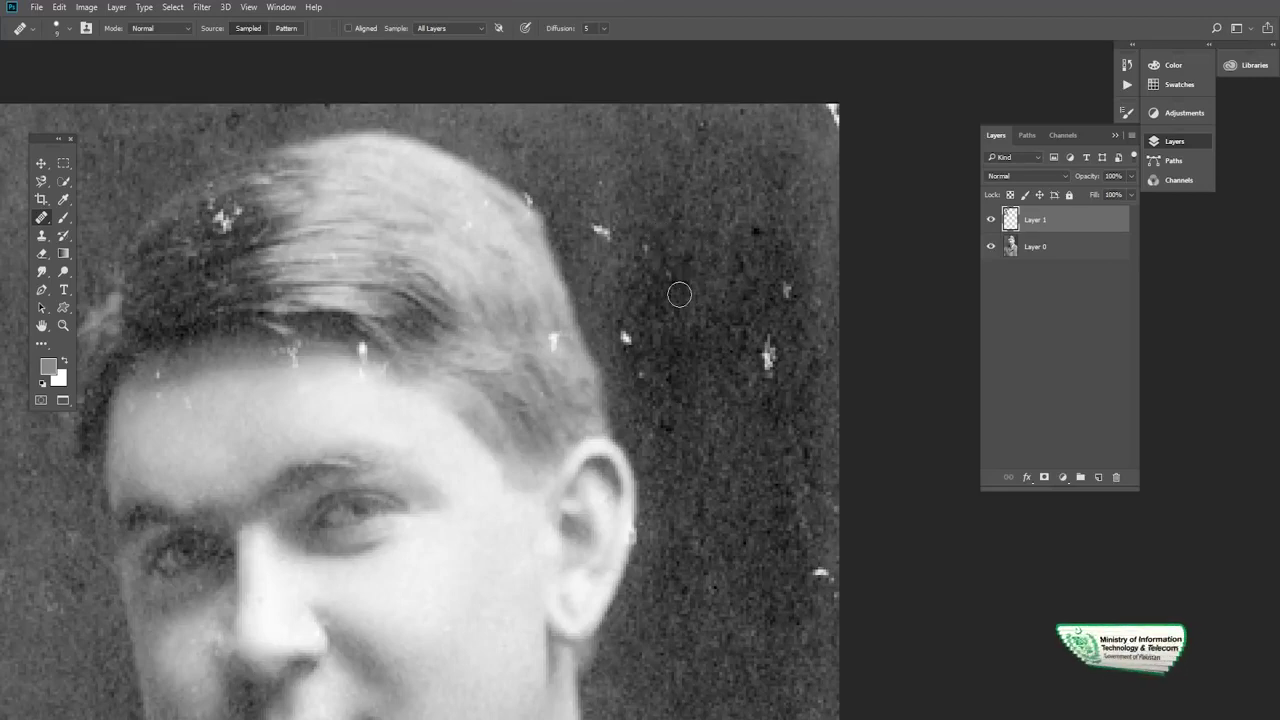
Heal the white specks in the dark background right of the head, up to the right edge
{"action": "mouse_move", "coordinate": [643, 237]}
{"action": "left_mouse_down"}
{"action": "mouse_move", "coordinate": [634, 369]}
{"action": "mouse_move", "coordinate": [646, 376]}
{"action": "mouse_move", "coordinate": [576, 323]}
{"action": "left_mouse_up"}
{"action": "left_click_drag", "start_coordinate": [691, 259], "coordinate": [664, 293]}
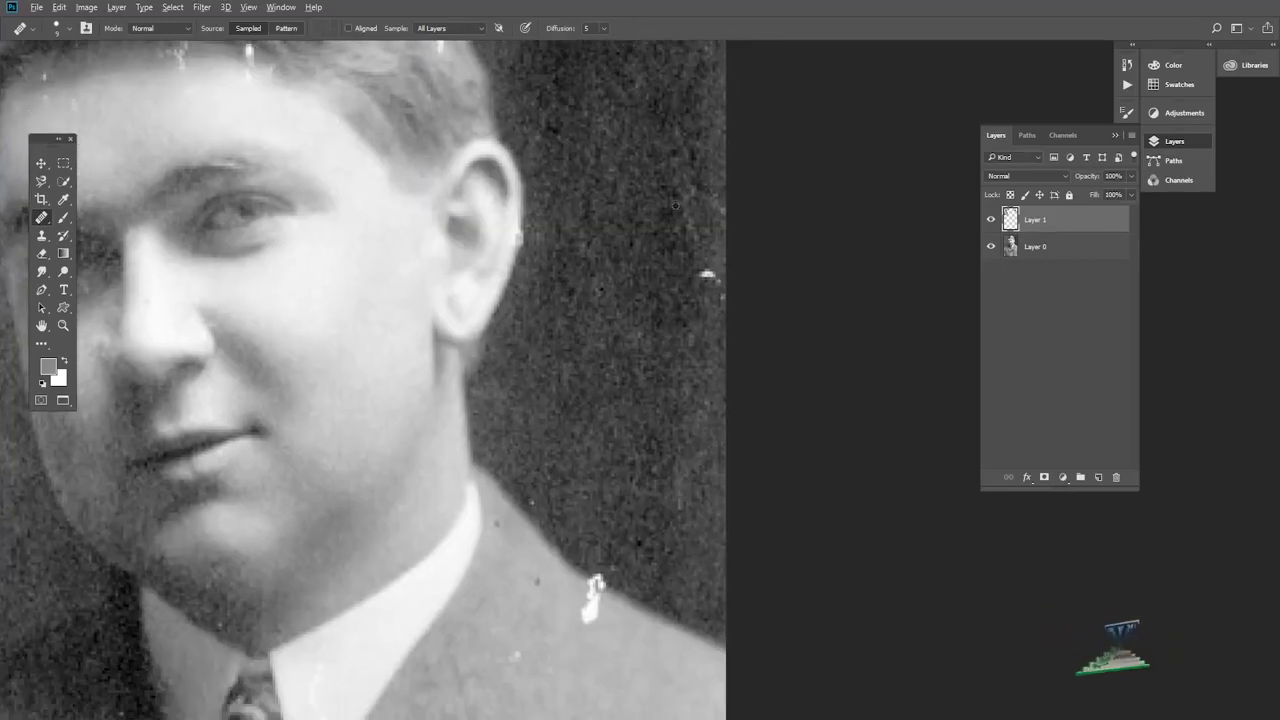
{"action": "left_click_drag", "start_coordinate": [704, 262], "coordinate": [712, 284]}
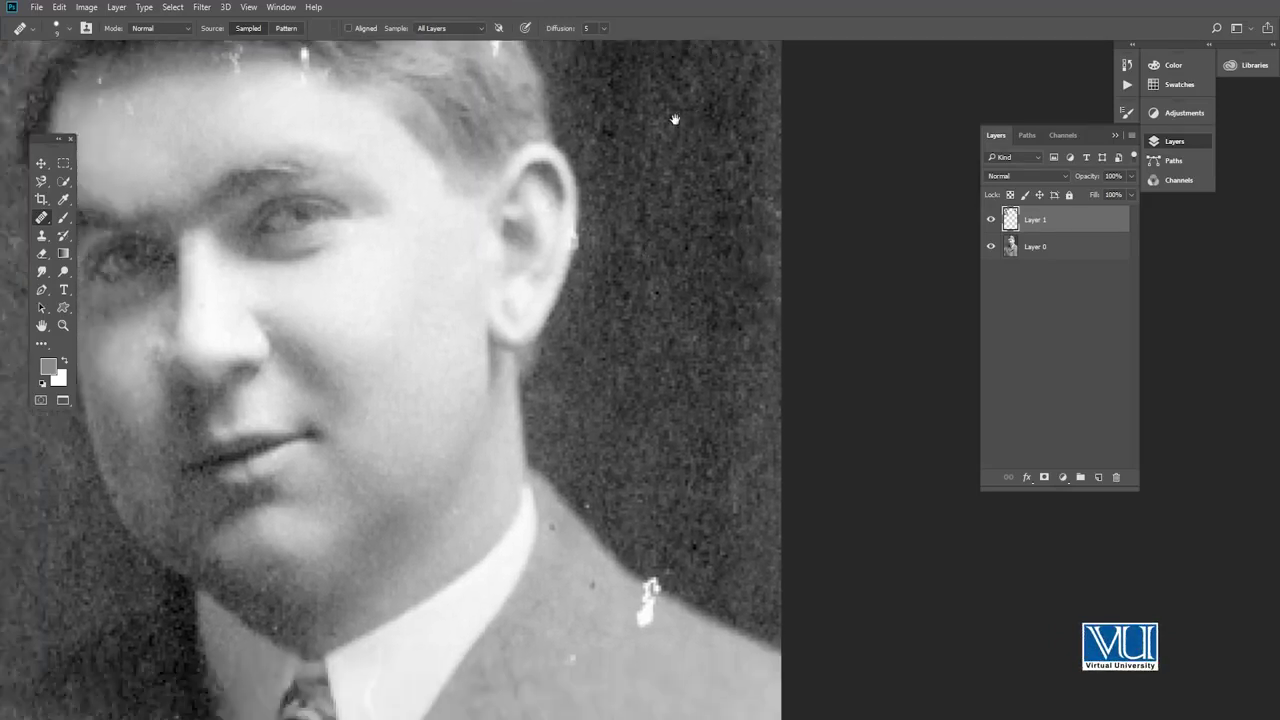
Heal the white speck beside the shoulder near the collar and tie
{"action": "left_click_drag", "start_coordinate": [685, 232], "coordinate": [736, 368]}
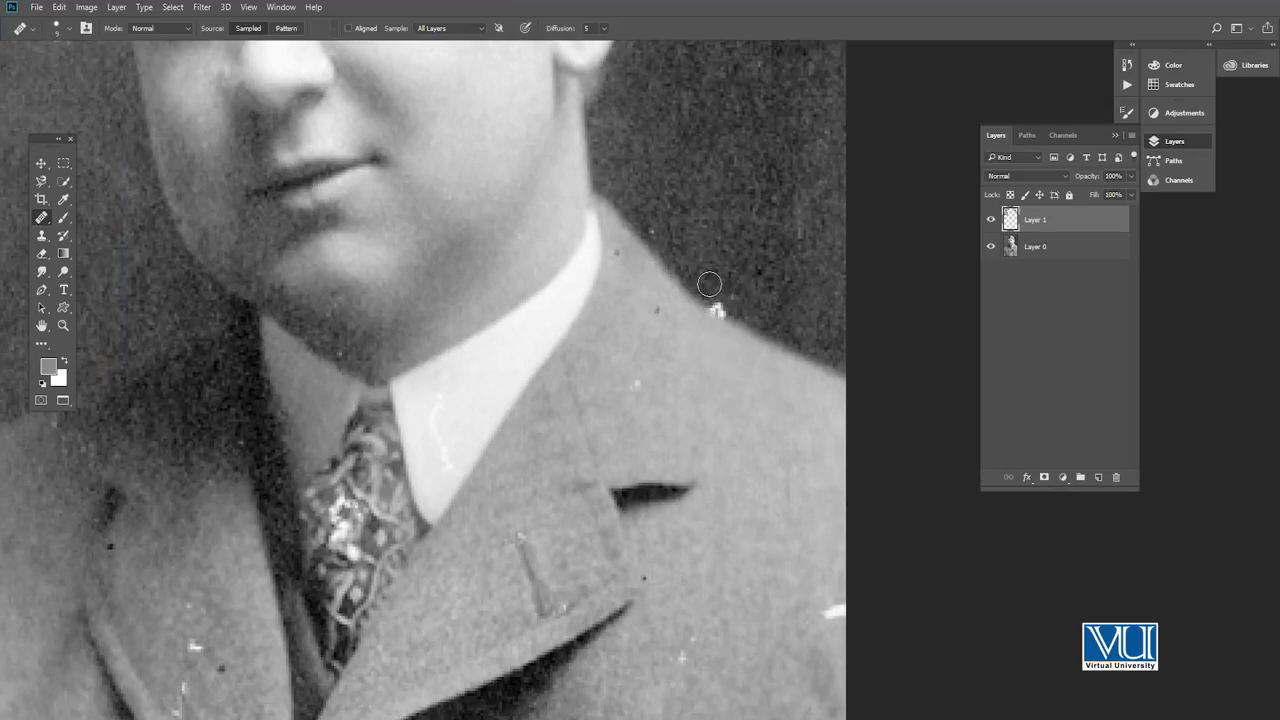
{"action": "mouse_move", "coordinate": [712, 318]}
{"action": "left_mouse_down"}
{"action": "mouse_move", "coordinate": [727, 315]}
{"action": "mouse_move", "coordinate": [697, 271]}
{"action": "mouse_move", "coordinate": [736, 282]}
{"action": "left_mouse_up"}
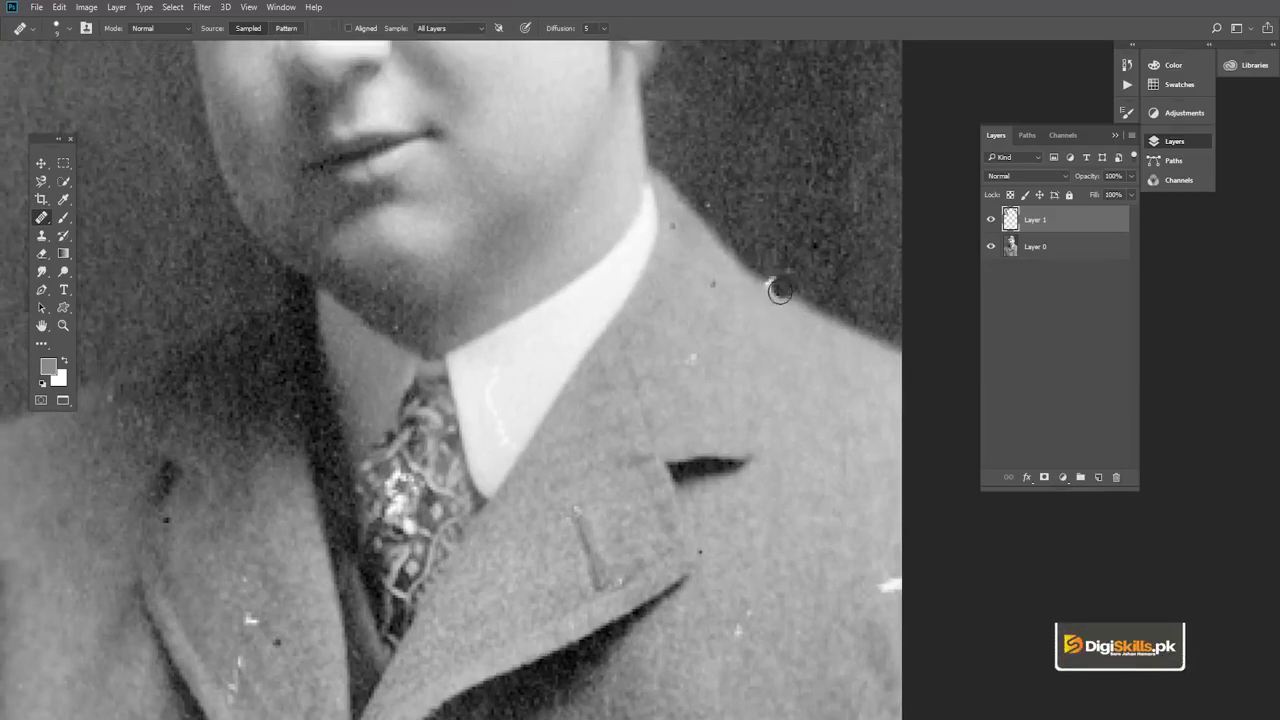
{"action": "left_click_drag", "start_coordinate": [607, 223], "coordinate": [734, 157]}
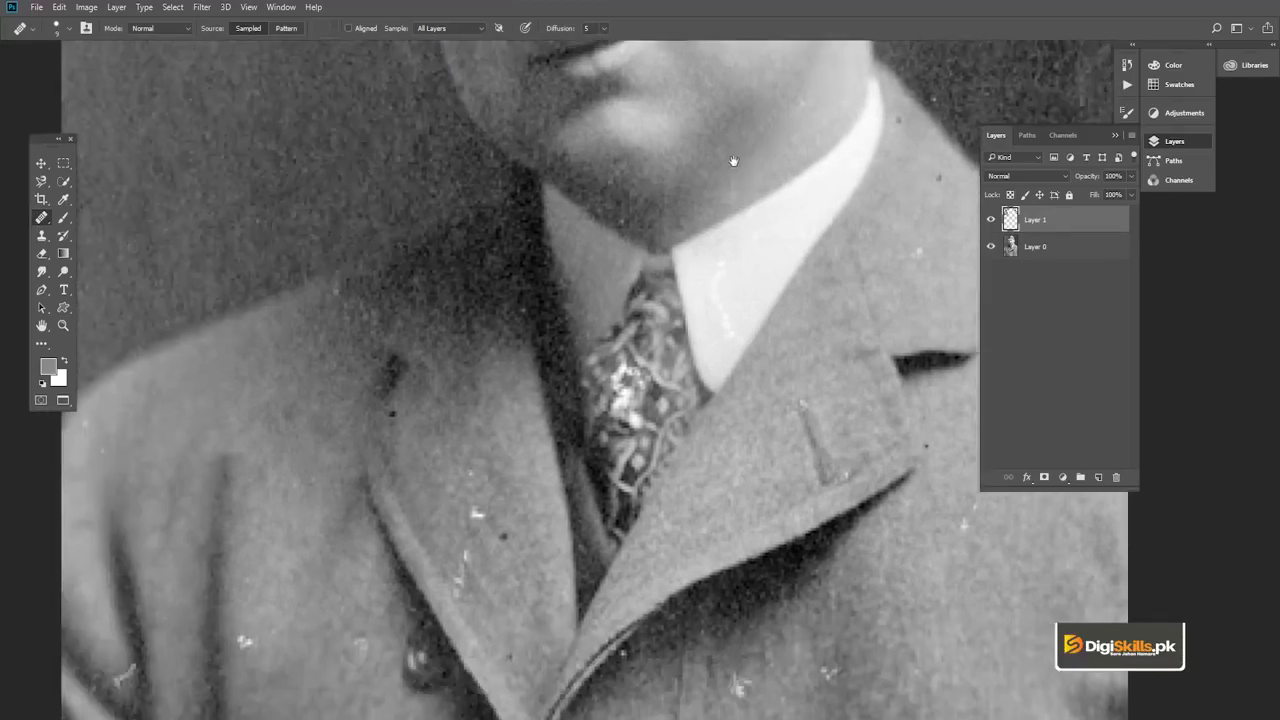
{"action": "left_click_drag", "start_coordinate": [491, 214], "coordinate": [543, 223]}
{"action": "left_click_drag", "start_coordinate": [418, 124], "coordinate": [503, 186]}
{"action": "mouse_move", "coordinate": [465, 59]}
{"action": "left_mouse_down"}
{"action": "mouse_move", "coordinate": [476, 250]}
{"action": "mouse_move", "coordinate": [594, 402]}
{"action": "left_mouse_up"}
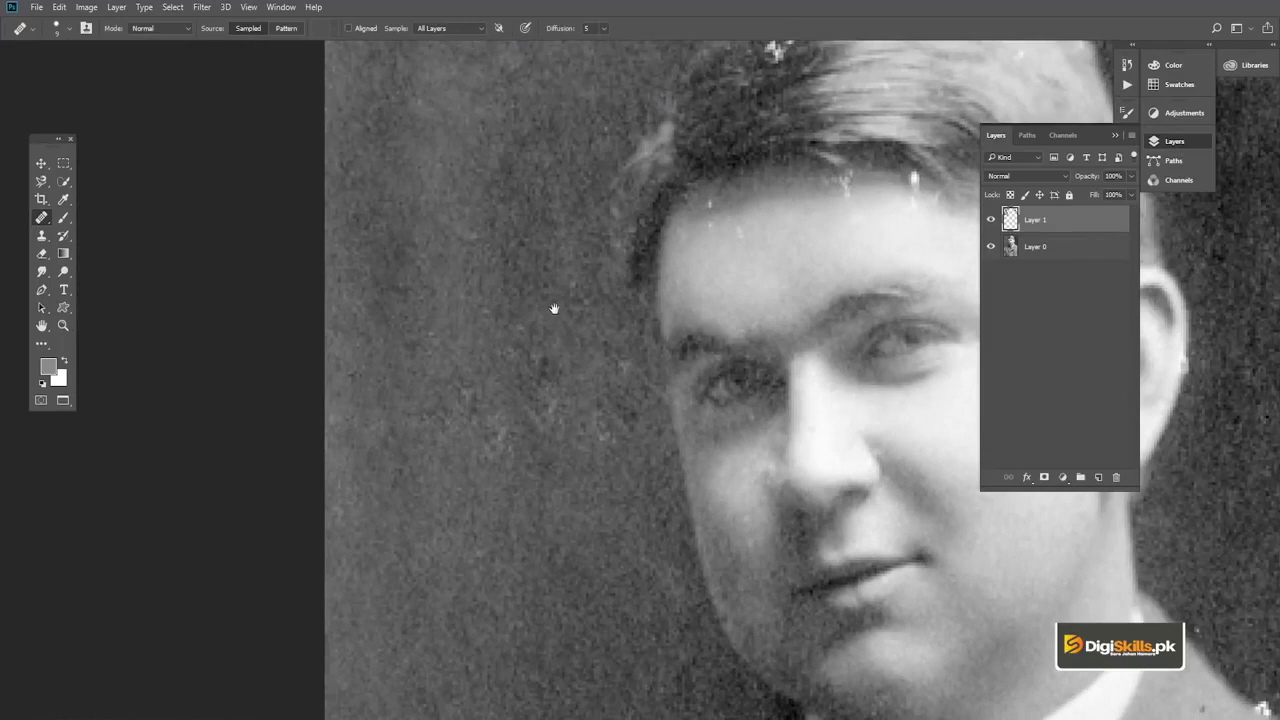
Bring the collar area into view and heal the spot on the shoulder edge
{"action": "left_click_drag", "start_coordinate": [554, 309], "coordinate": [409, 337]}
{"action": "left_click_drag", "start_coordinate": [639, 241], "coordinate": [575, 203]}
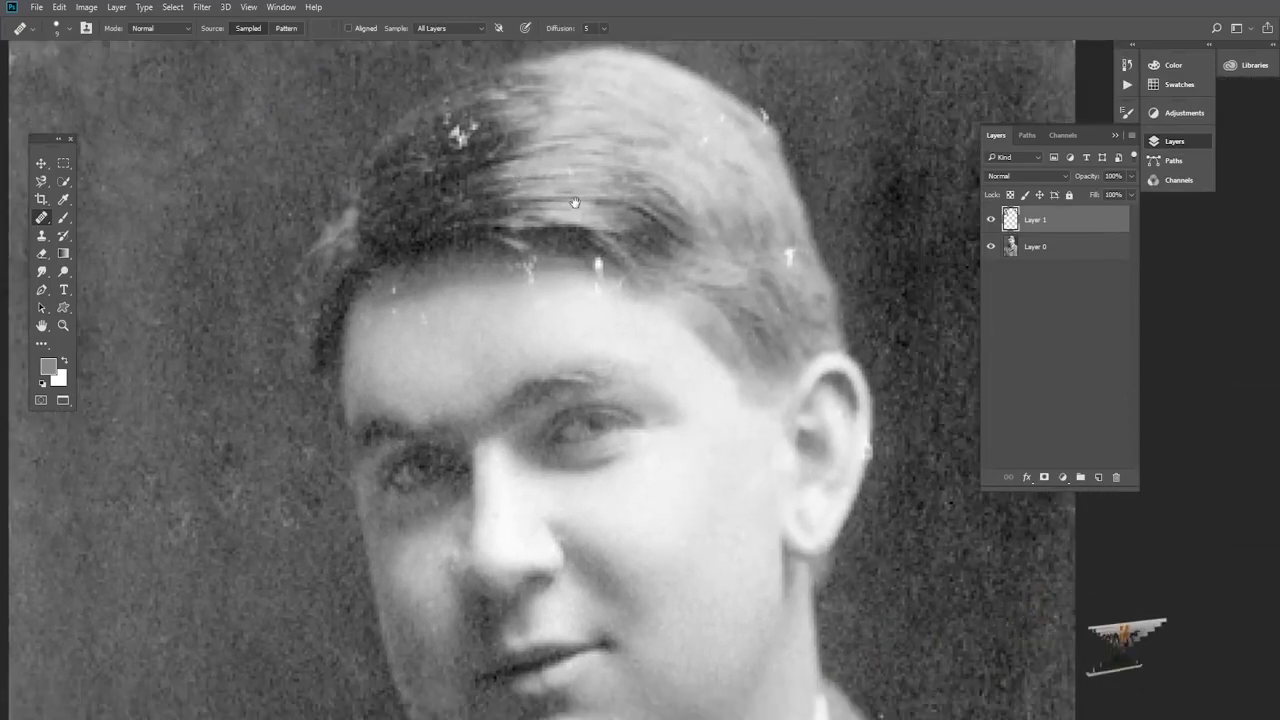
{"action": "left_click_drag", "start_coordinate": [623, 412], "coordinate": [543, 186]}
{"action": "mouse_move", "coordinate": [846, 434]}
{"action": "left_mouse_down"}
{"action": "mouse_move", "coordinate": [766, 334]}
{"action": "mouse_move", "coordinate": [765, 257]}
{"action": "left_mouse_up"}
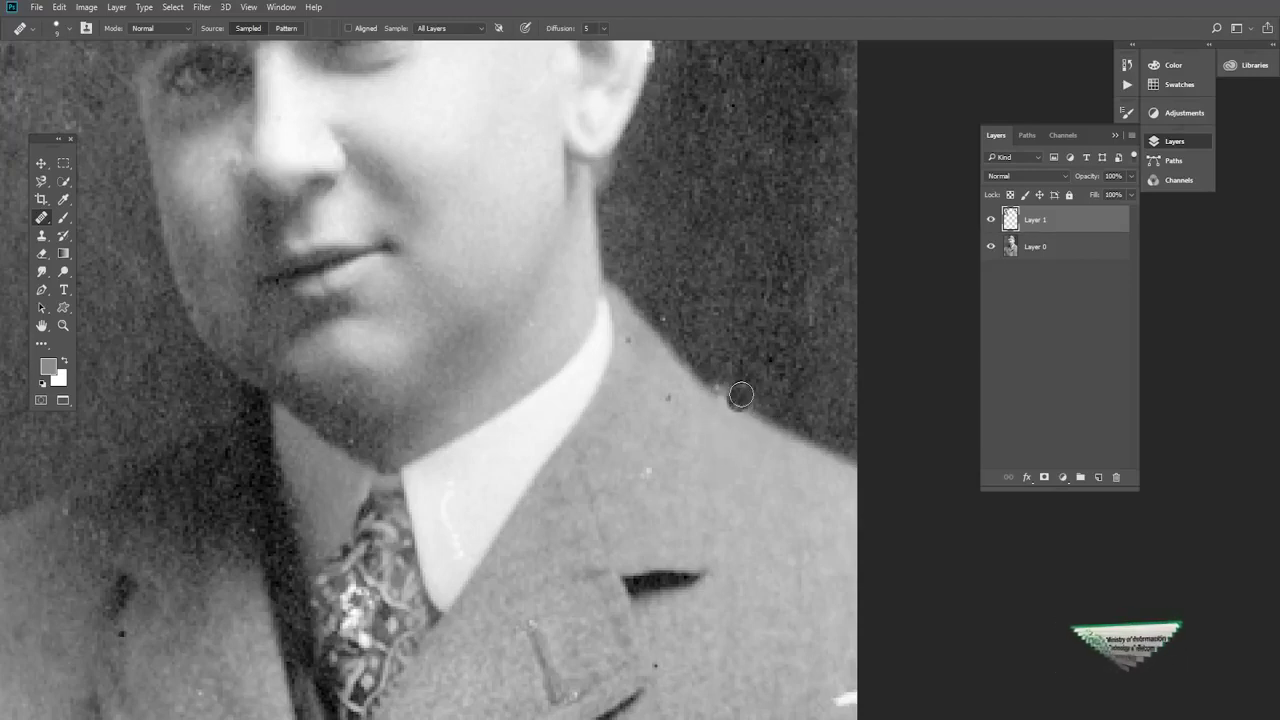
{"action": "left_click", "coordinate": [725, 410]}
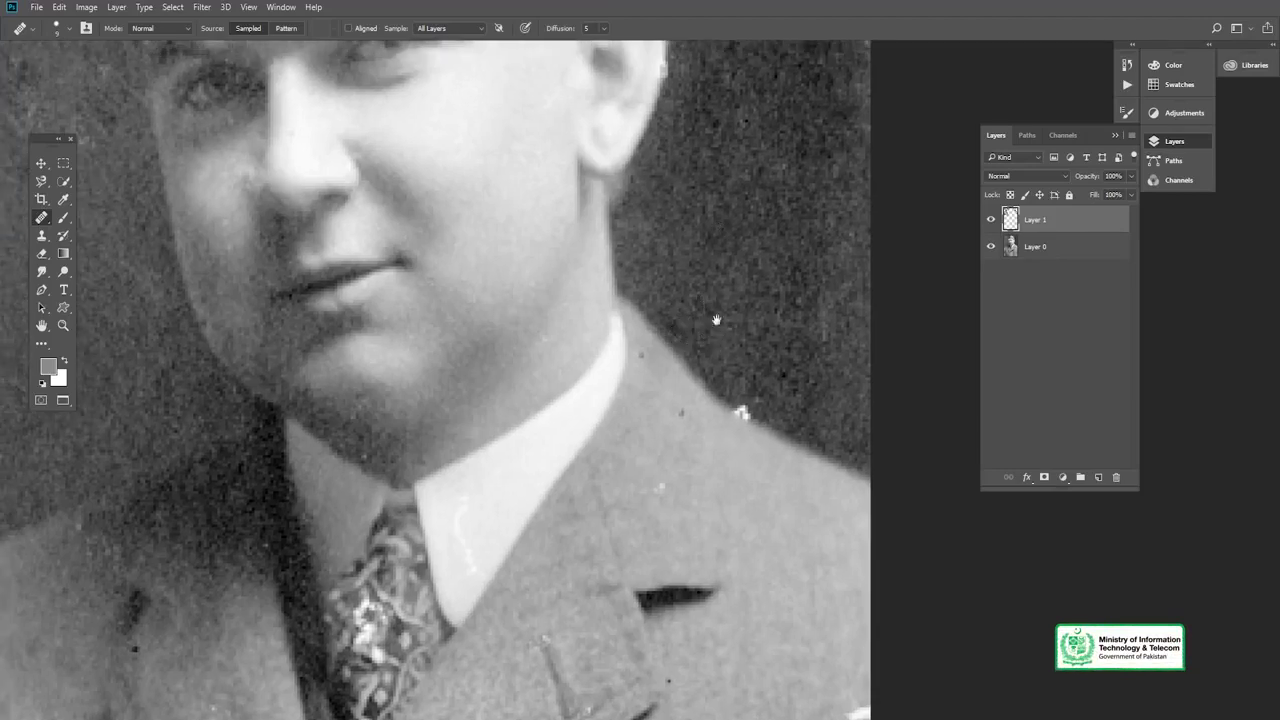
Scroll and pan to centre the hair and forehead in view
{"action": "scroll", "coordinate": [716, 320], "scroll_direction": "up", "scroll_amount": 3}
{"action": "scroll", "coordinate": [719, 367], "scroll_direction": "up", "scroll_amount": 2}
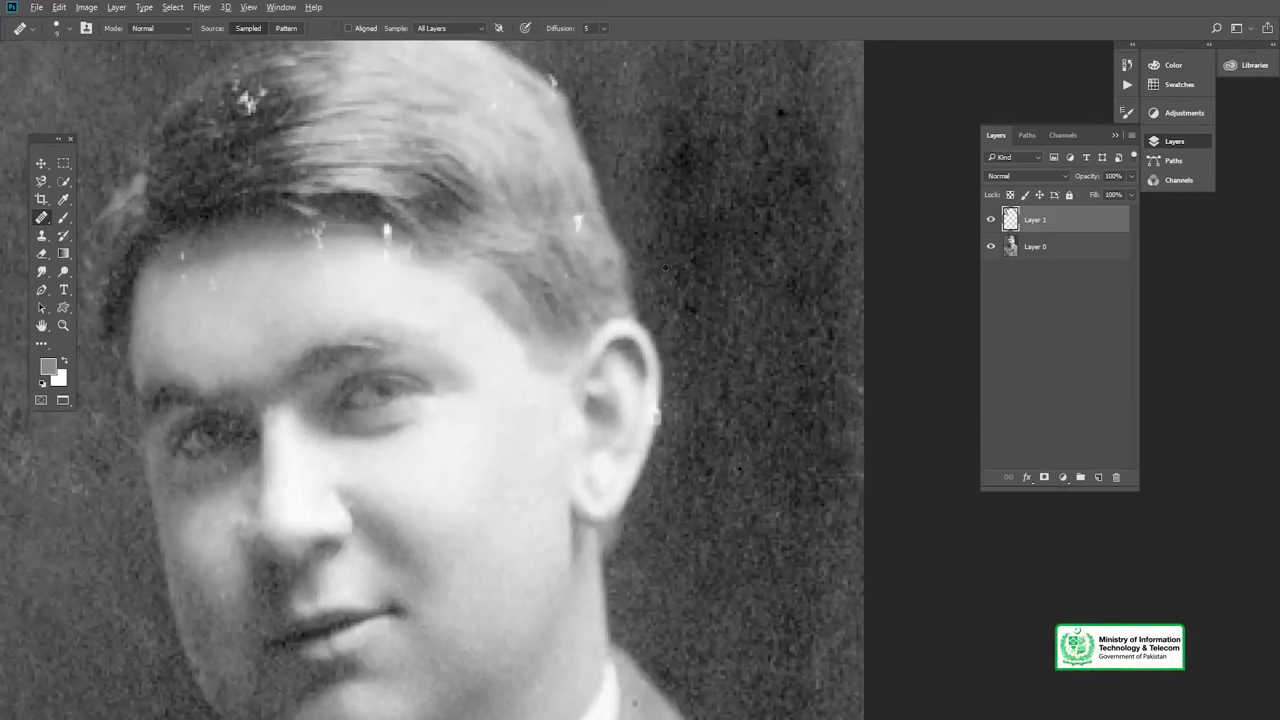
{"action": "left_click_drag", "start_coordinate": [623, 244], "coordinate": [654, 251]}
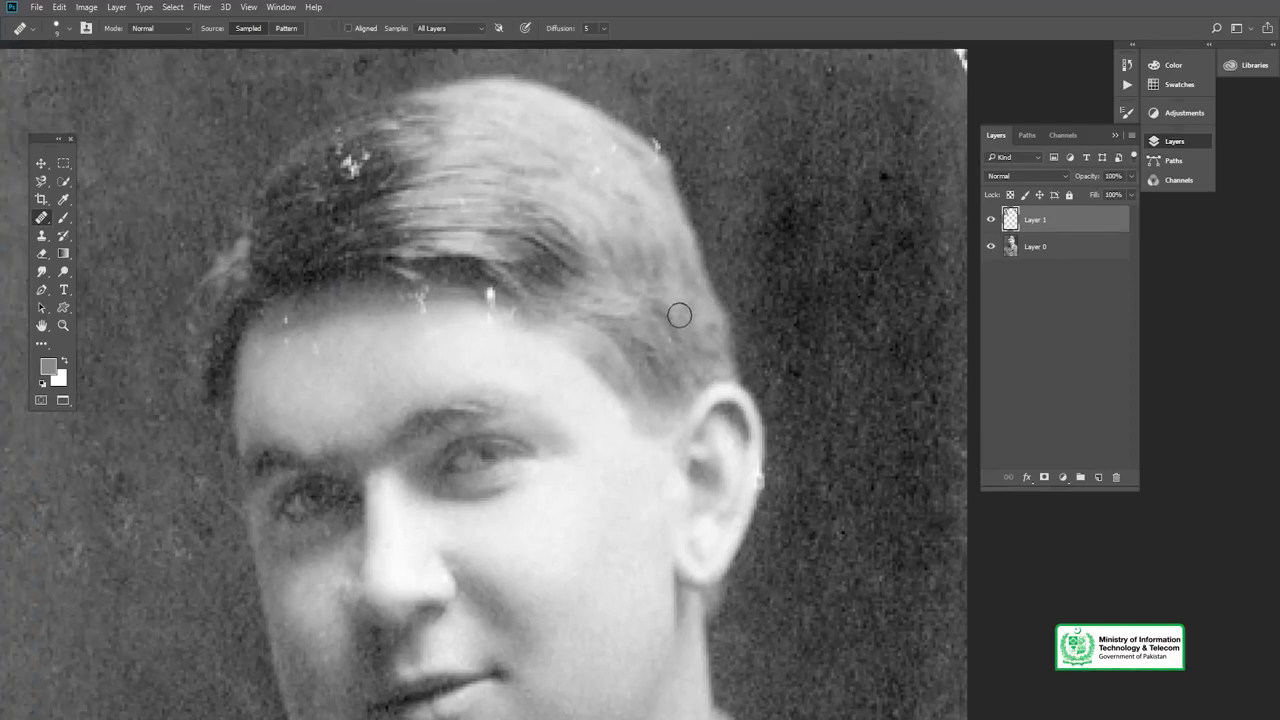
{"action": "left_click_drag", "start_coordinate": [638, 203], "coordinate": [711, 313]}
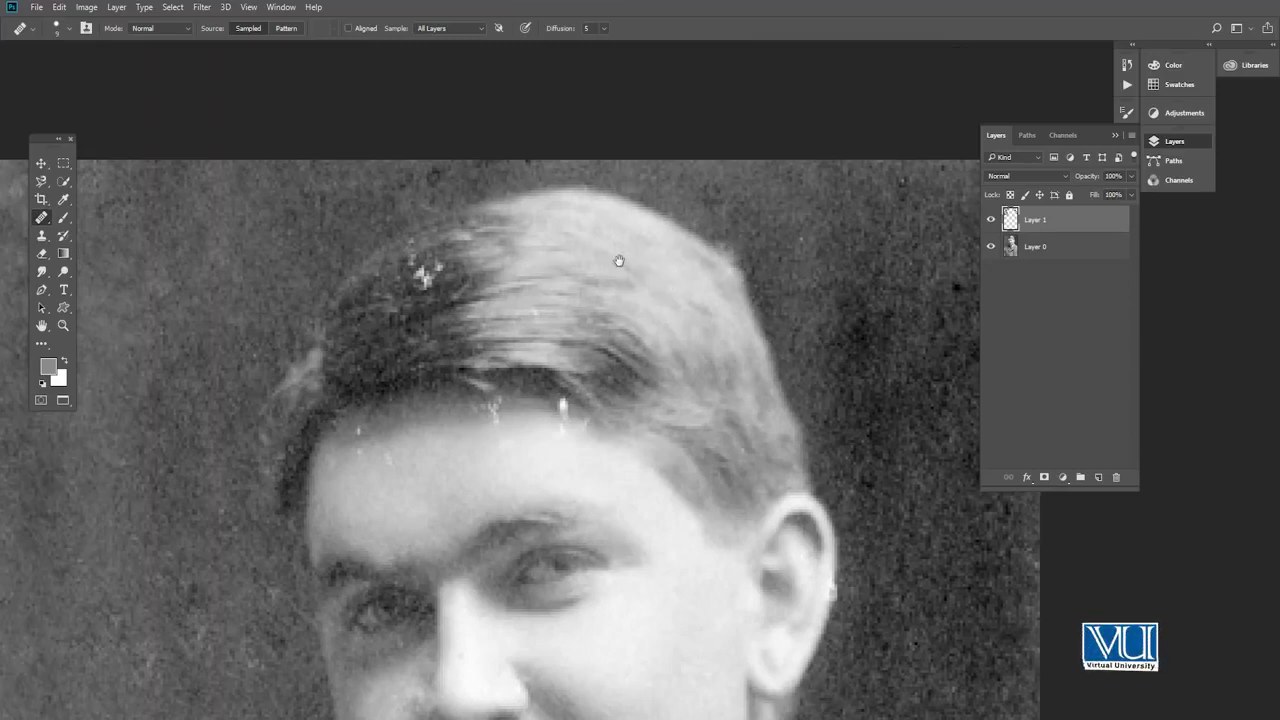
{"action": "left_click_drag", "start_coordinate": [430, 300], "coordinate": [550, 295]}
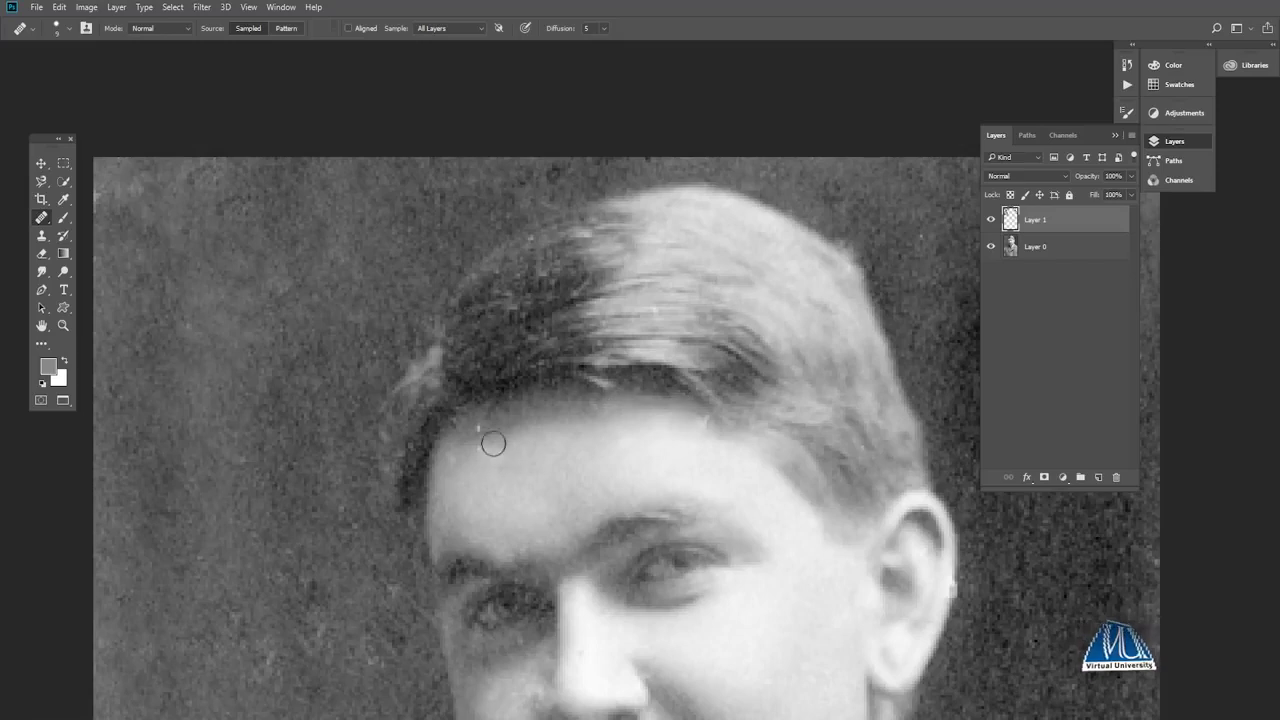
Switch to the Move tool and zoom out to see the whole portrait
{"action": "key", "text": "v"}
{"action": "scroll", "coordinate": [500, 390], "scroll_direction": "down", "scroll_amount": 4}
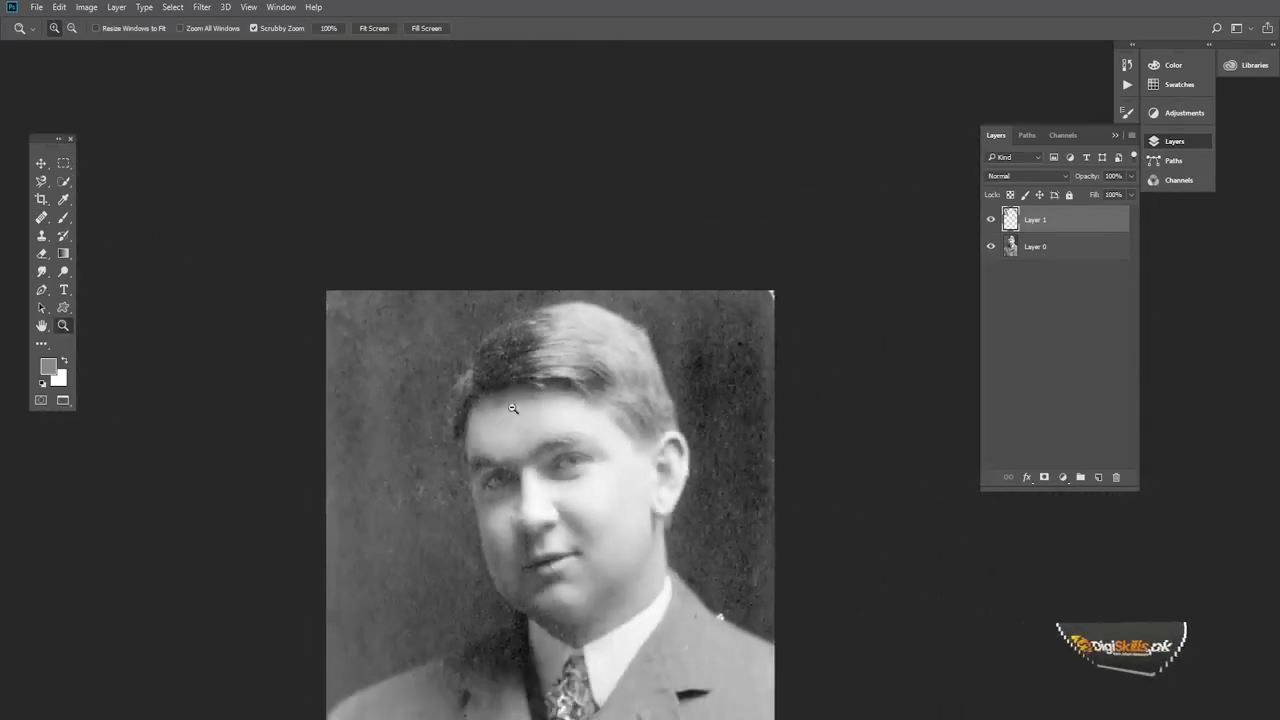
{"action": "scroll", "coordinate": [555, 246], "scroll_direction": "up", "scroll_amount": 2}
{"action": "scroll", "coordinate": [550, 250], "scroll_direction": "up", "scroll_amount": 2}
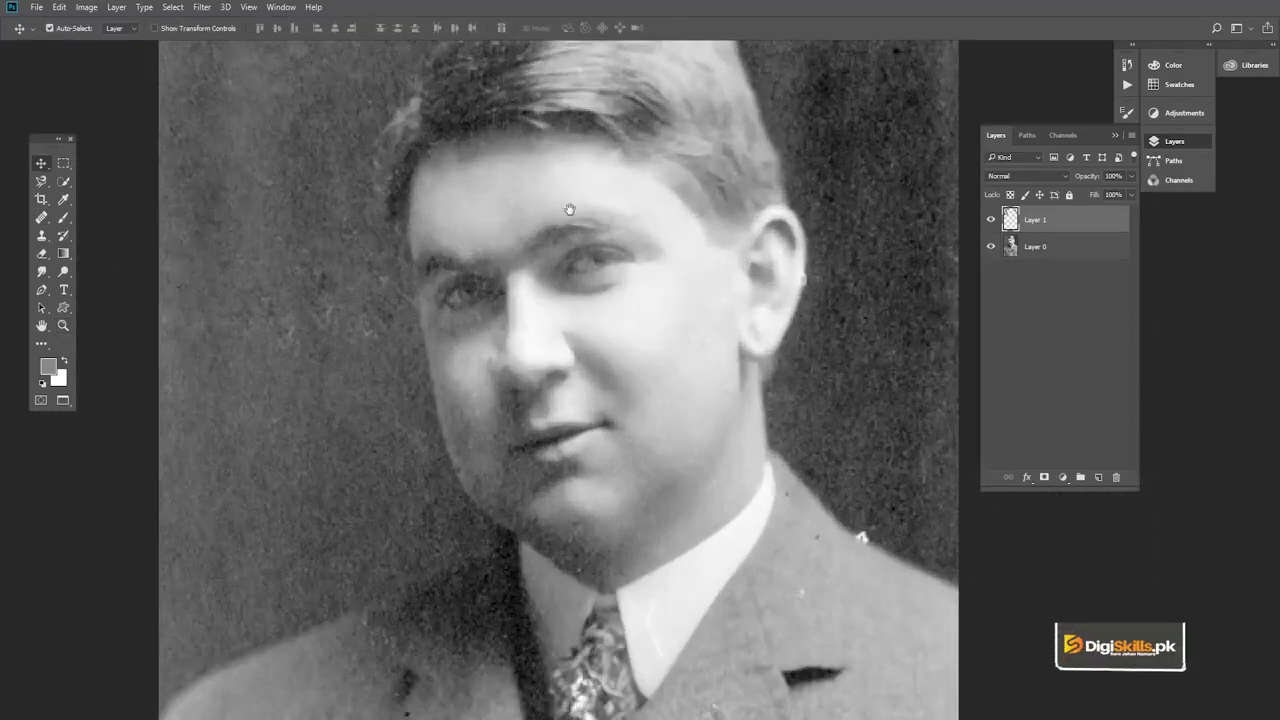
{"action": "scroll", "coordinate": [545, 256], "scroll_direction": "up", "scroll_amount": 2}
{"action": "scroll", "coordinate": [550, 260], "scroll_direction": "down", "scroll_amount": 3}
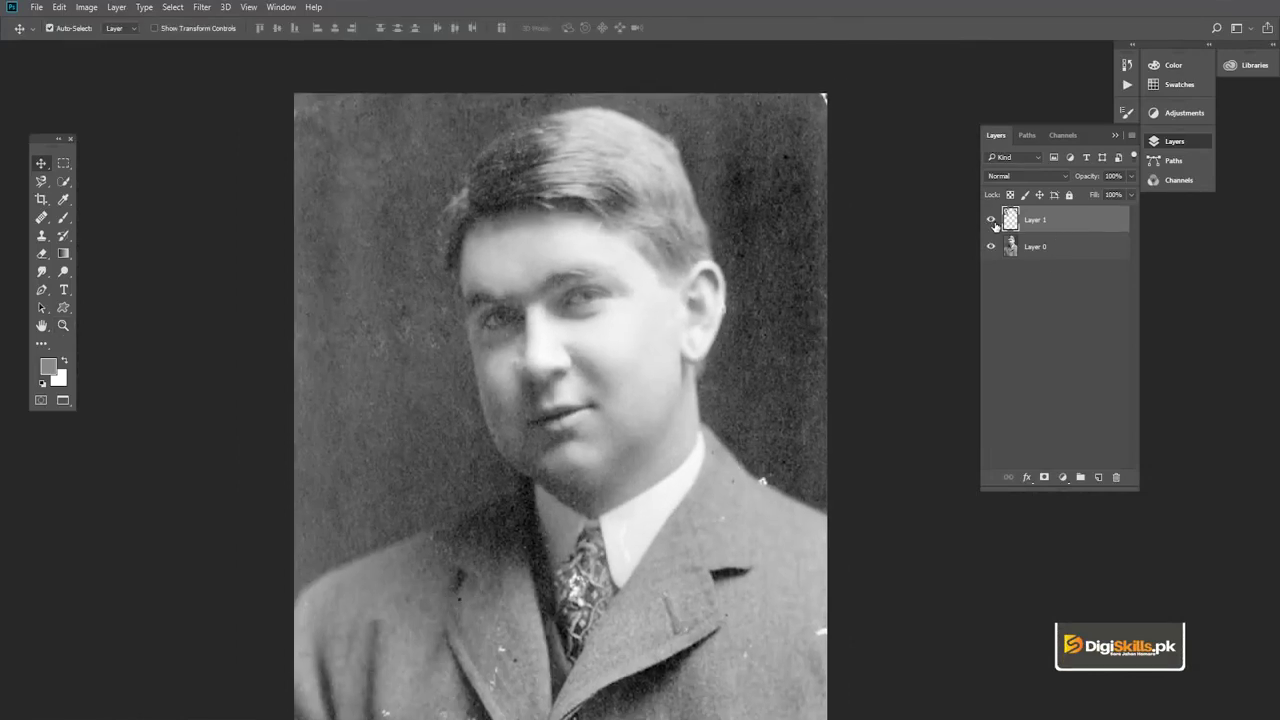
Toggle Layer 1's visibility to compare before and after, leaving it visible
{"action": "left_click", "coordinate": [991, 221]}
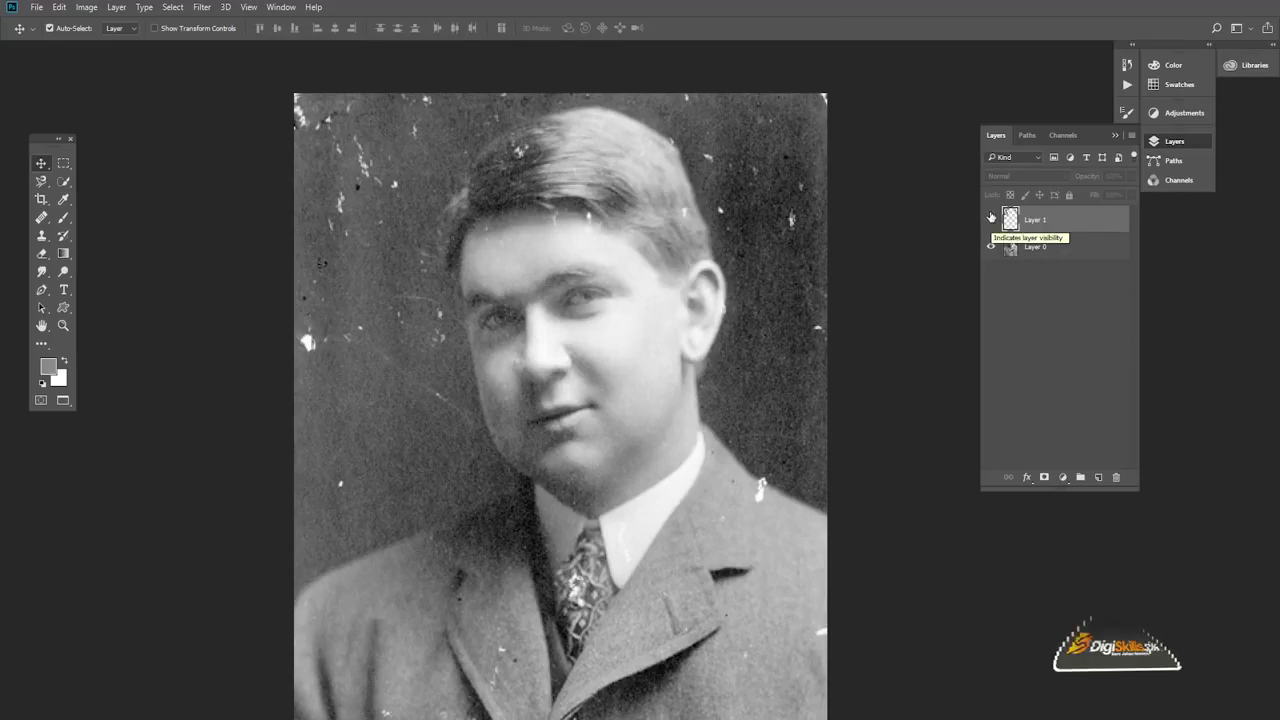
{"action": "left_click", "coordinate": [991, 219]}
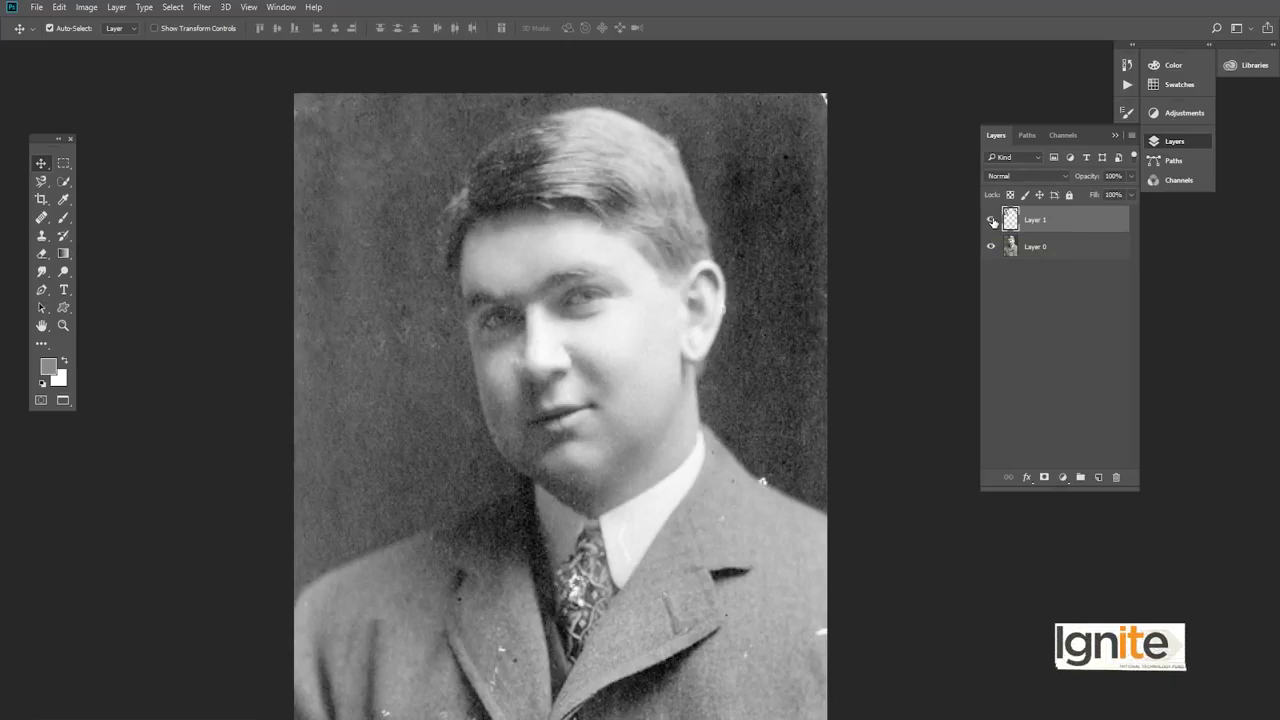
{"action": "left_click", "coordinate": [991, 219]}
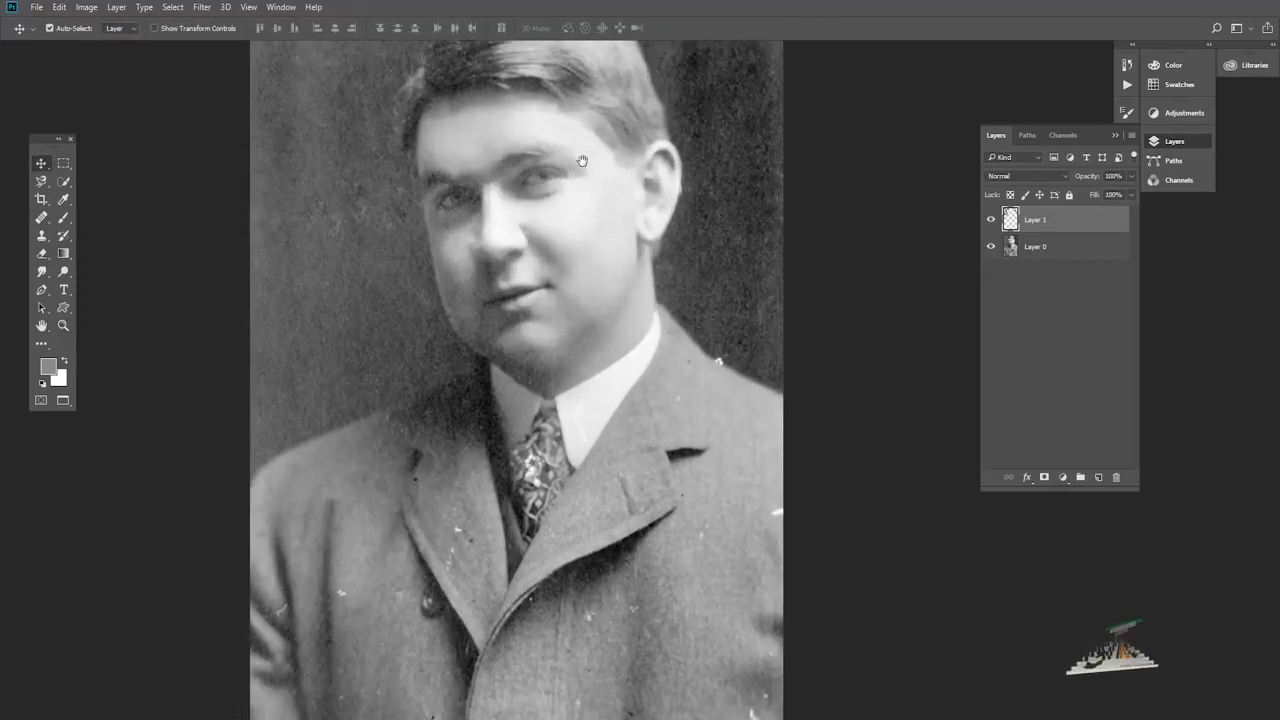
{"action": "mouse_move", "coordinate": [466, 337]}
{"action": "left_mouse_down"}
{"action": "mouse_move", "coordinate": [481, 383]}
{"action": "mouse_move", "coordinate": [494, 309]}
{"action": "mouse_move", "coordinate": [499, 331]}
{"action": "mouse_move", "coordinate": [519, 303]}
{"action": "left_mouse_up"}
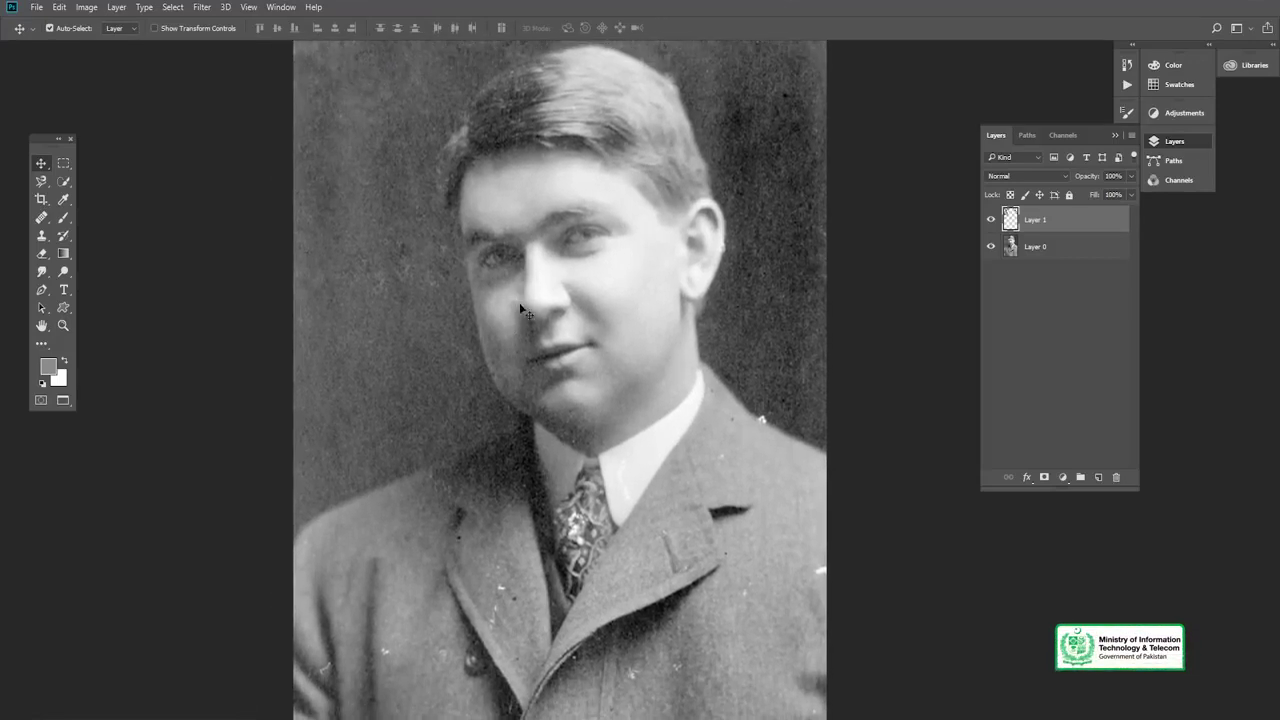